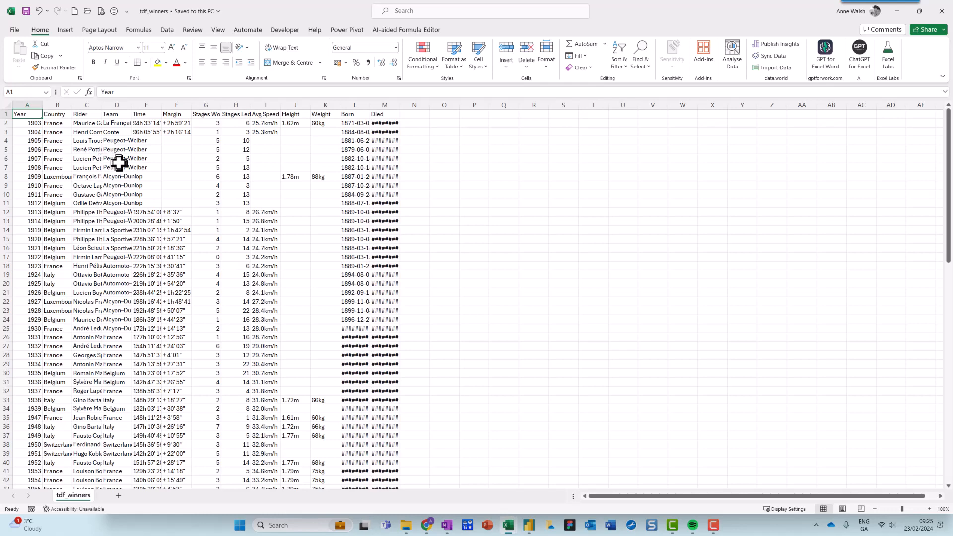
- Examine the winners data from the first year down to the last record and back to the header row
{"action": "scroll", "coordinate": [304, 183], "scroll_direction": "up", "scroll_amount": 2}
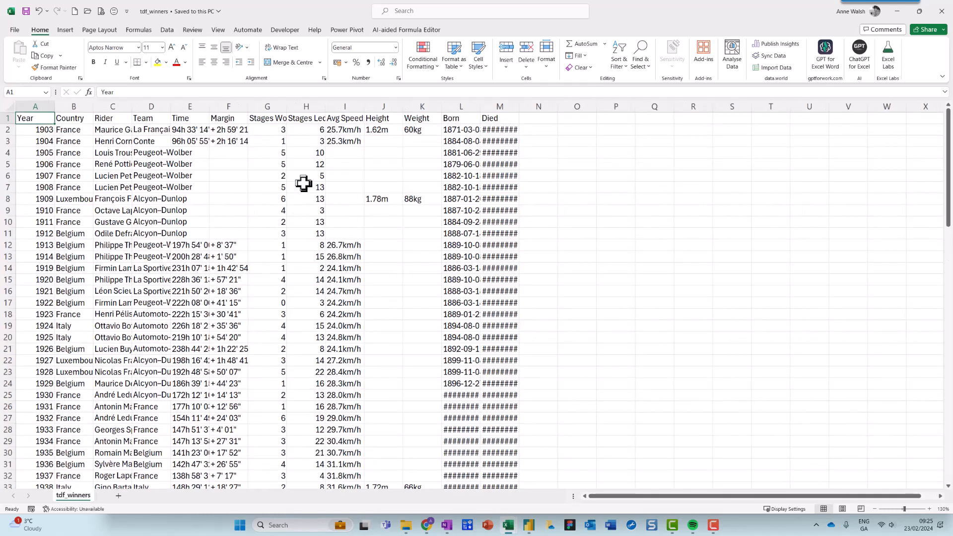
{"action": "scroll", "coordinate": [303, 184], "scroll_direction": "up", "scroll_amount": 1}
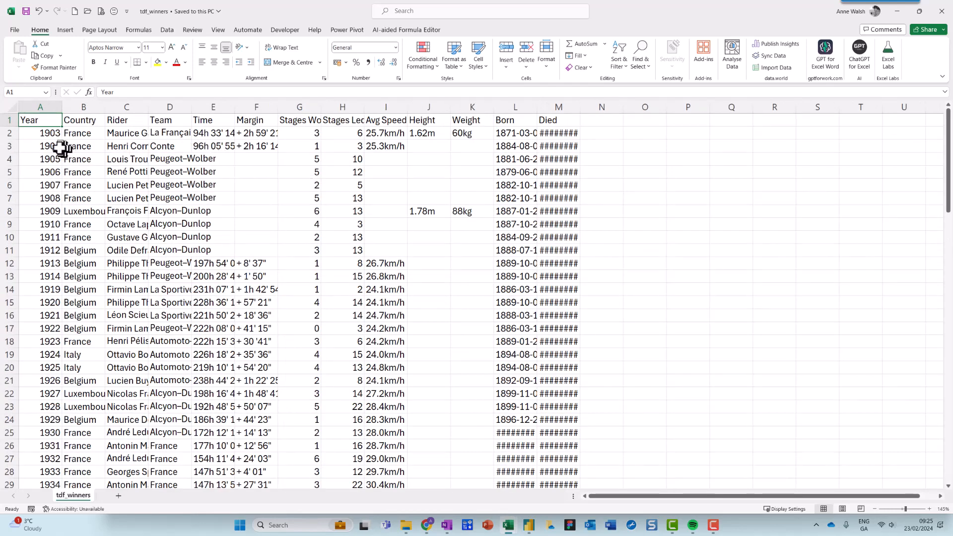
{"action": "left_click", "coordinate": [39, 146]}
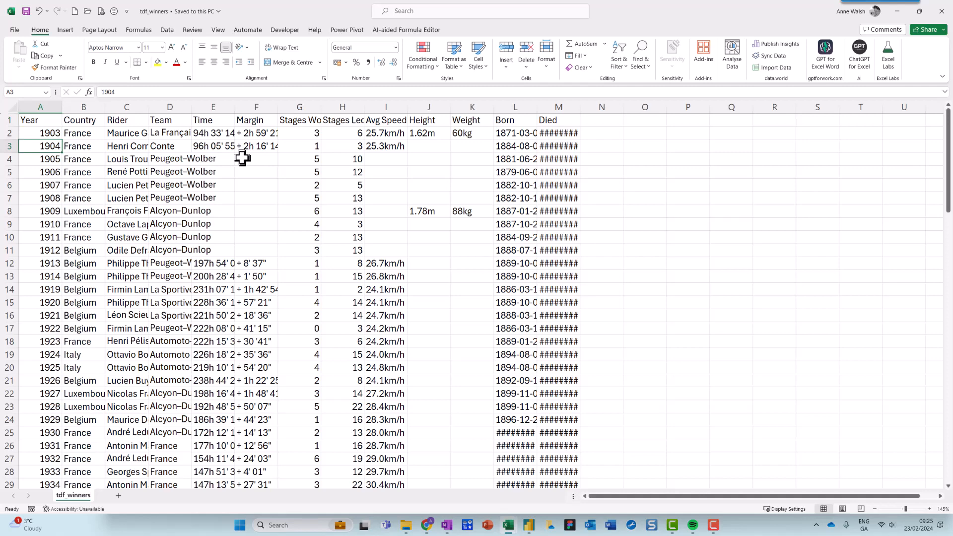
{"action": "key", "text": "ctrl+Down"}
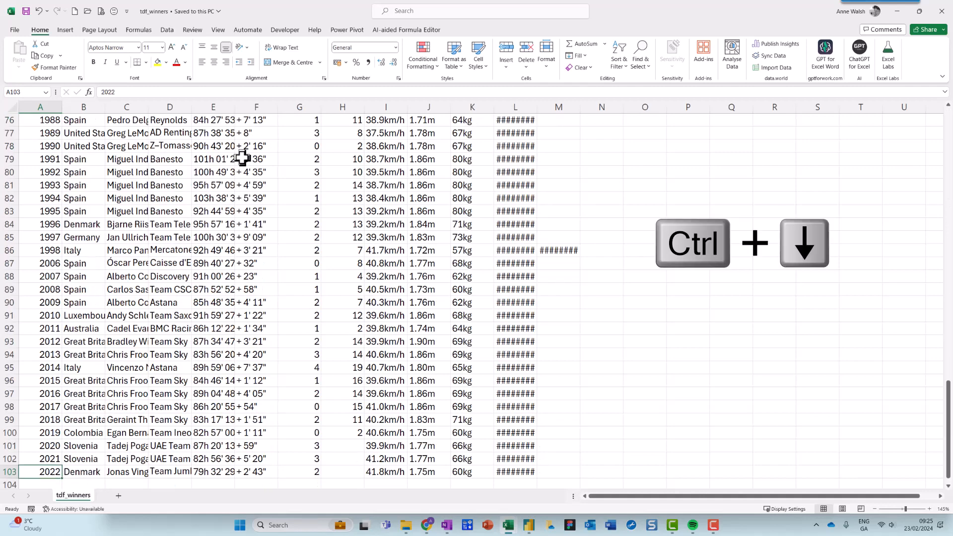
{"action": "key", "text": "ctrl+Up"}
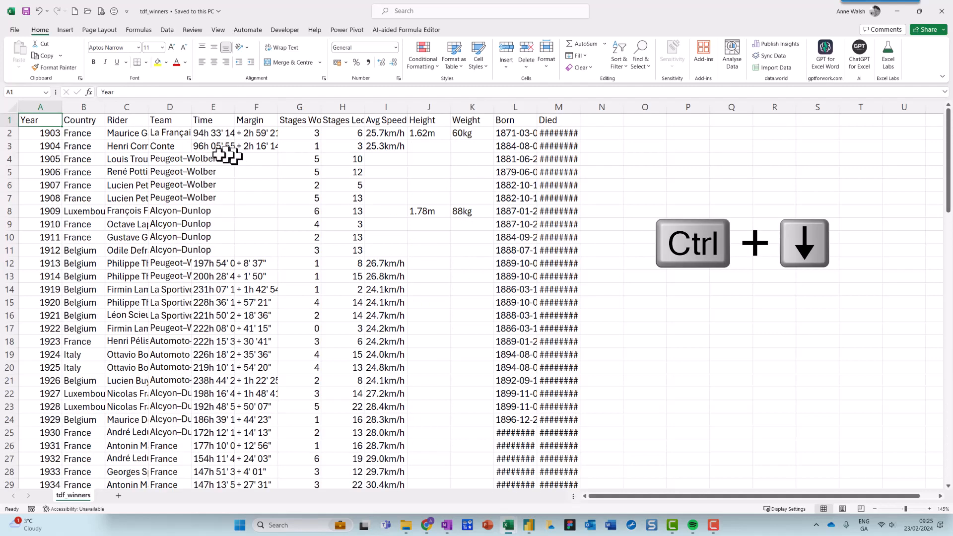
- Widen the Country column to fit its names and copy all its entries from B2 down to the last record
{"action": "left_click", "coordinate": [81, 132]}
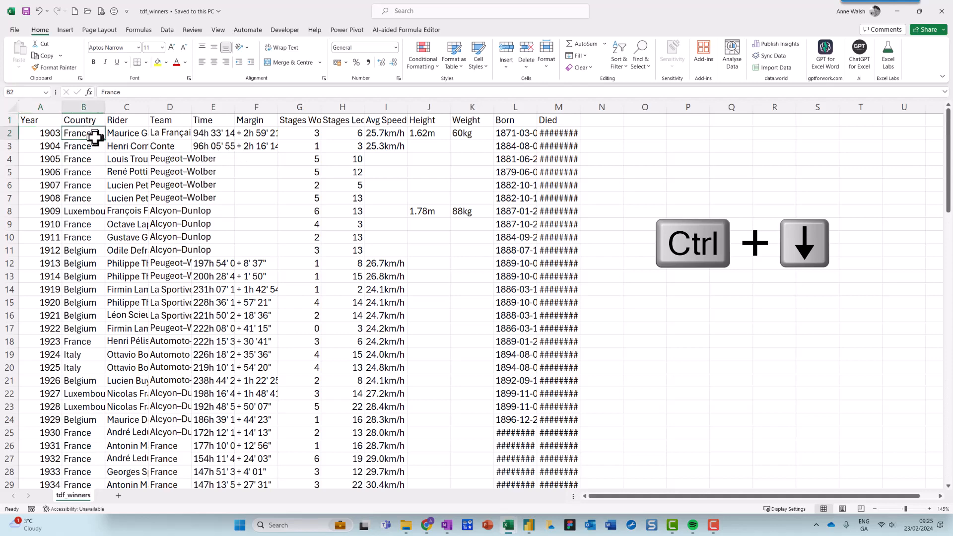
{"action": "left_click_drag", "start_coordinate": [105, 110], "coordinate": [124, 110]}
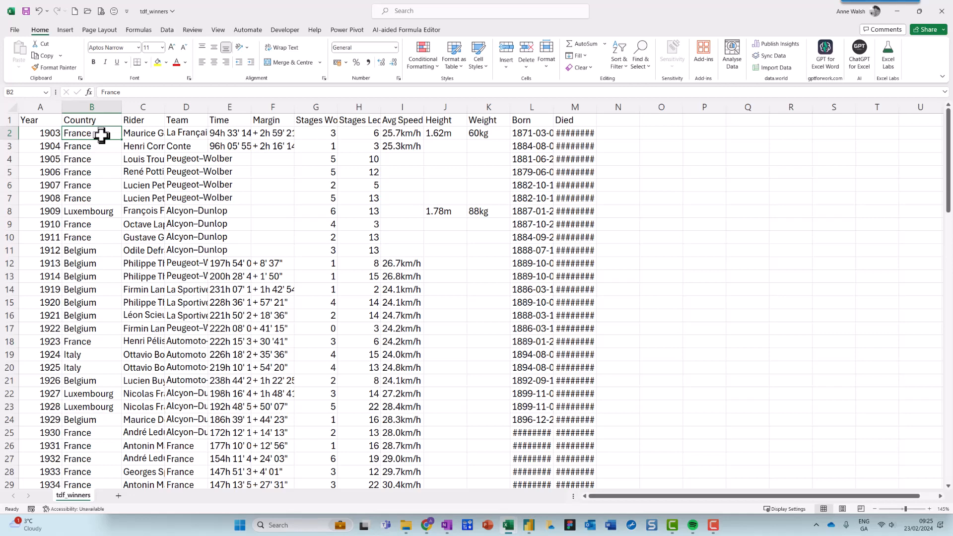
{"action": "key", "text": "ctrl+shift+Down"}
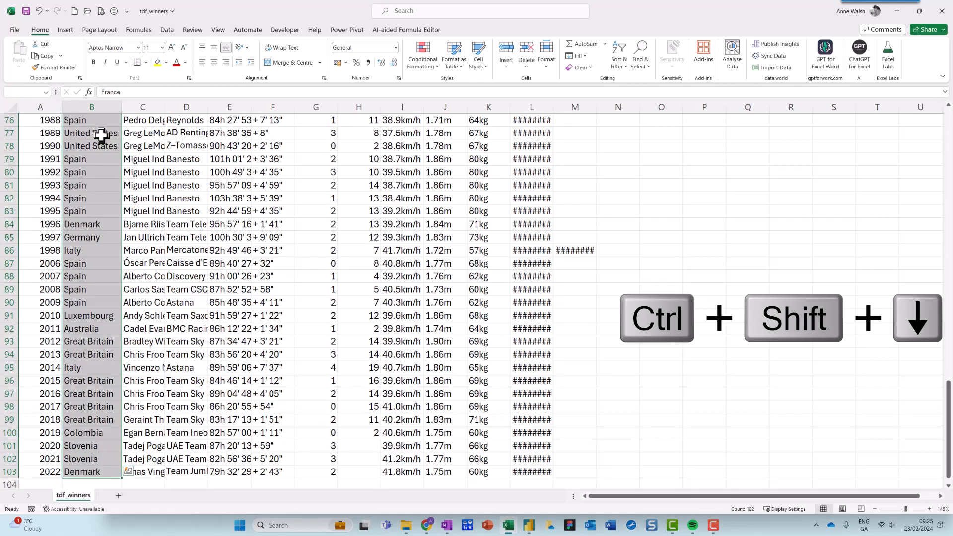
{"action": "key", "text": "ctrl+c"}
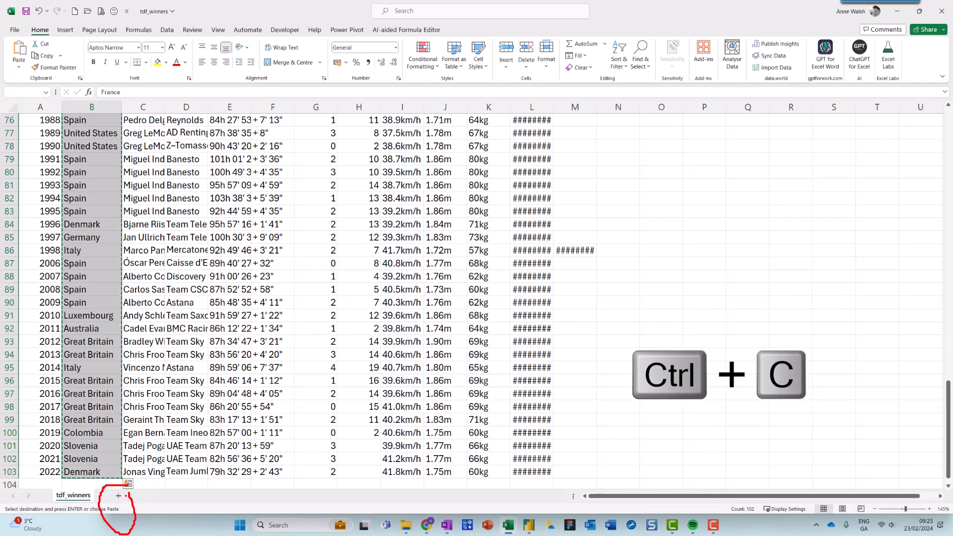
- Paste the copied countries into a new sheet starting at F4 and widen column F to fit them
{"action": "left_click", "coordinate": [119, 495]}
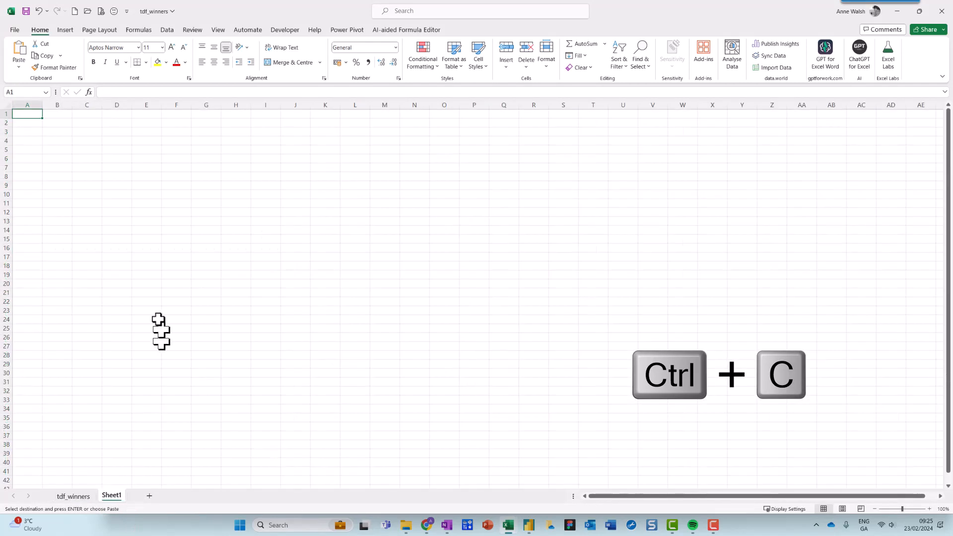
{"action": "left_click", "coordinate": [182, 140]}
{"action": "key", "text": "ctrl+v"}
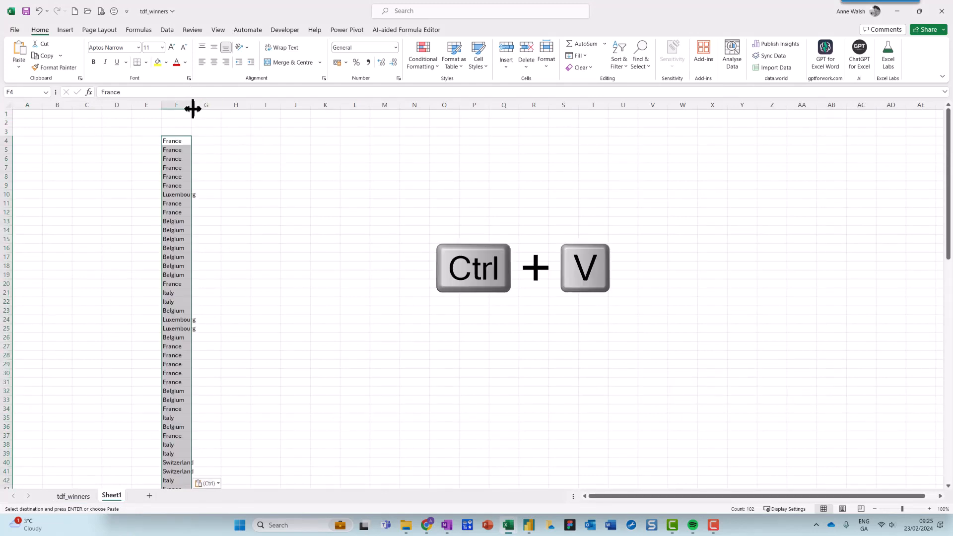
{"action": "left_click_drag", "start_coordinate": [192, 107], "coordinate": [223, 109]}
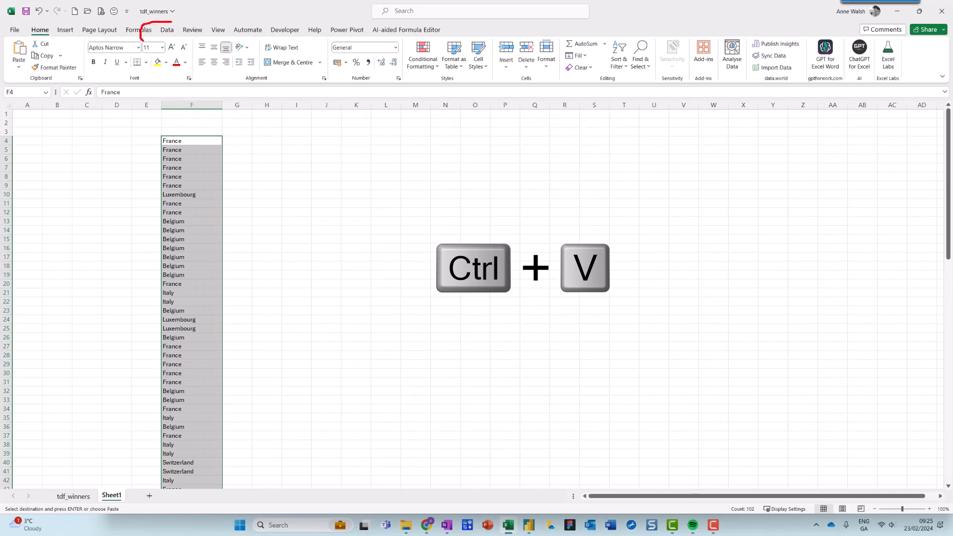
- Remove the duplicate countries from the pasted list in column F, treating the data as having no headers
{"action": "left_click", "coordinate": [167, 30]}
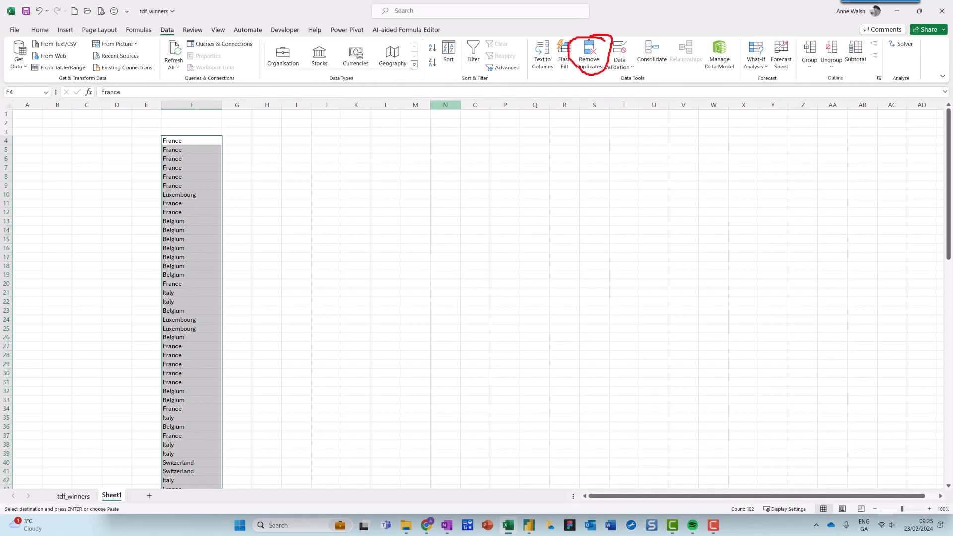
{"action": "left_click", "coordinate": [590, 59]}
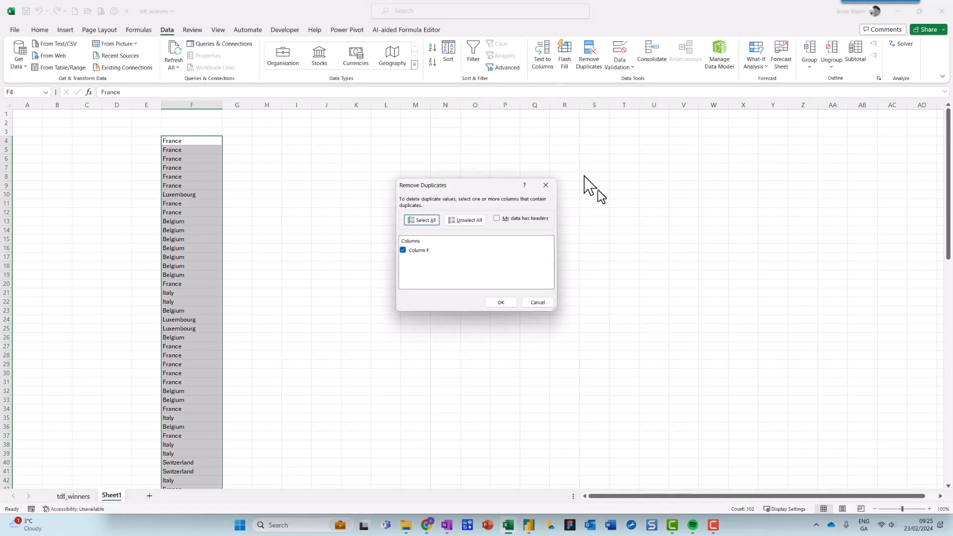
{"action": "left_click", "coordinate": [504, 304]}
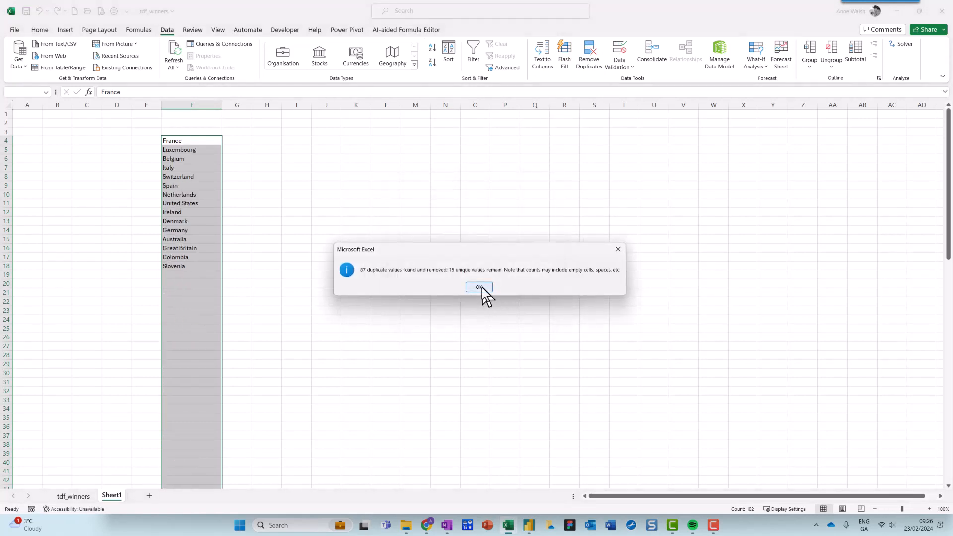
{"action": "left_click", "coordinate": [480, 287]}
- Add the header Country in F3 above the list of countries
{"action": "left_click", "coordinate": [205, 132]}
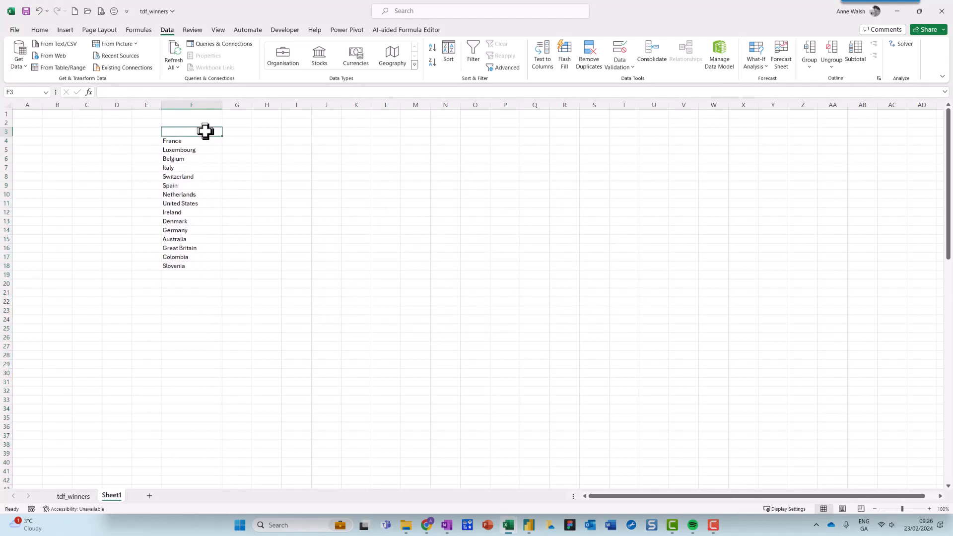
{"action": "type", "text": "Country"}
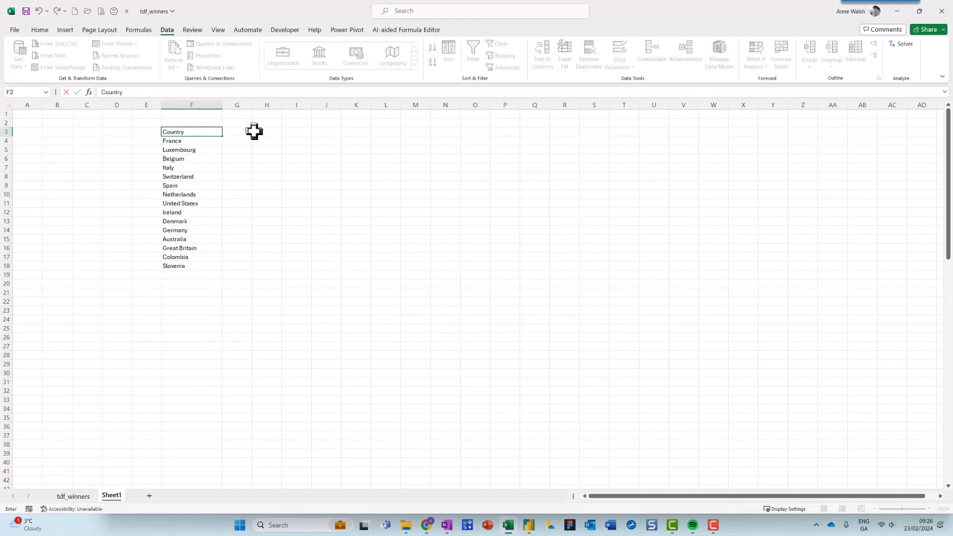
{"action": "key", "text": "Return"}
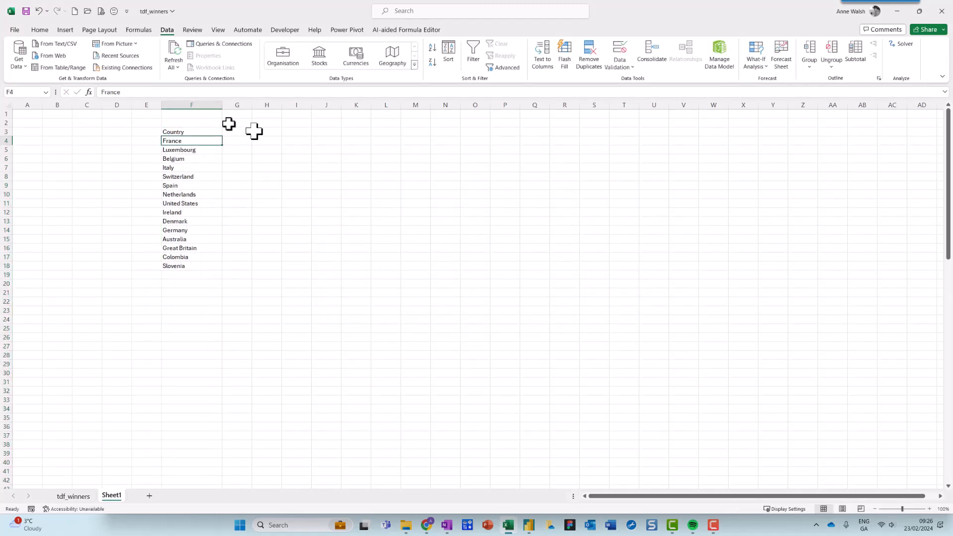
- Convert the country list F3:F18 into a table that has headers
{"action": "key", "text": "Down"}
{"action": "key", "text": "Down"}
{"action": "key", "text": "Down"}
{"action": "key", "text": "Down"}
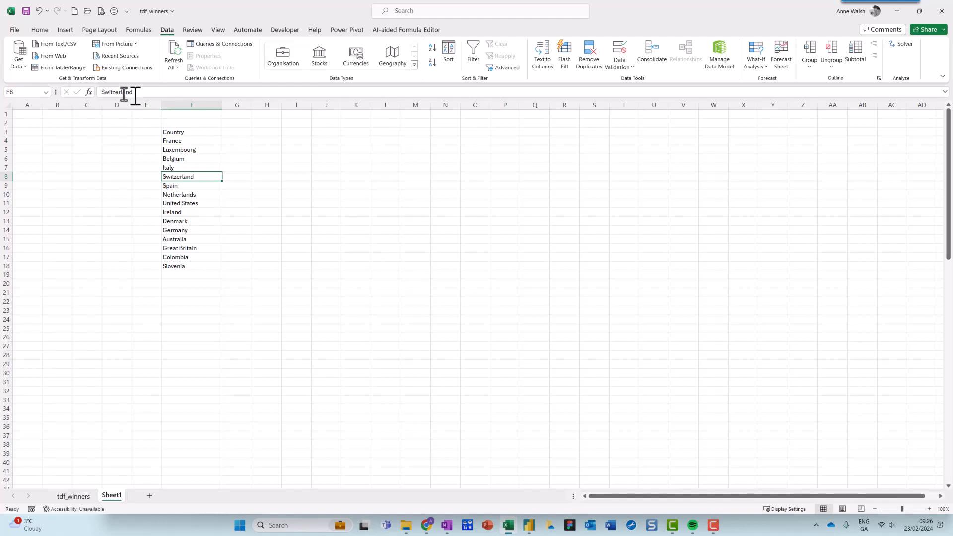
{"action": "left_click", "coordinate": [65, 29]}
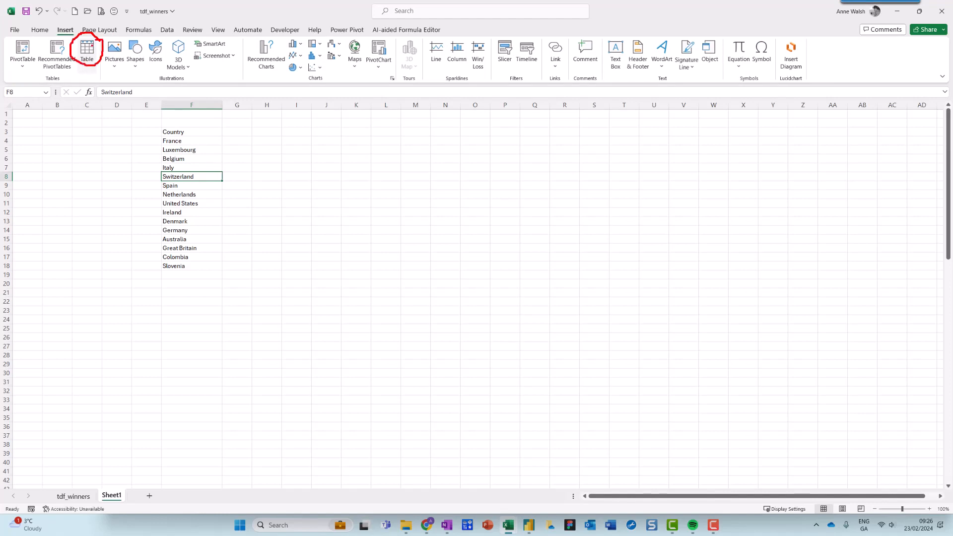
{"action": "left_click", "coordinate": [91, 58]}
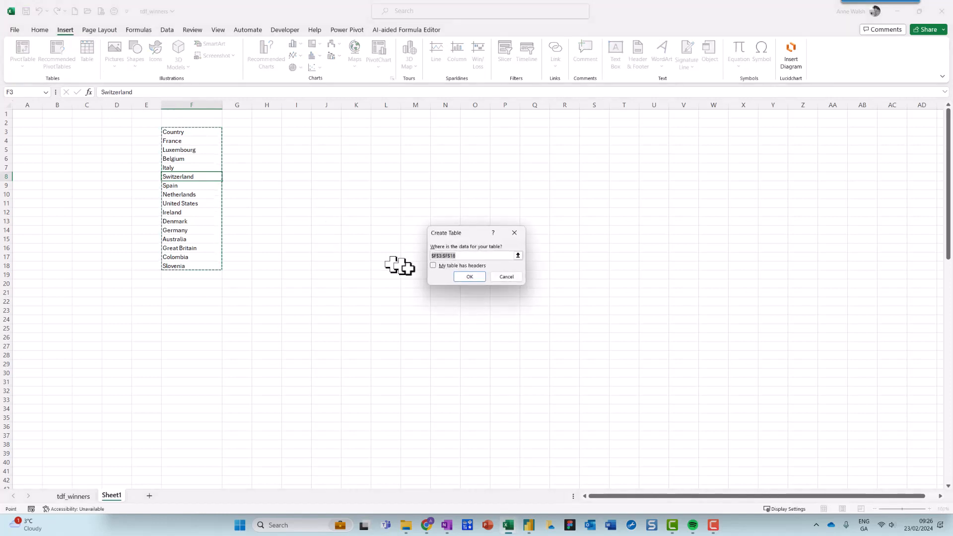
{"action": "left_click", "coordinate": [434, 265]}
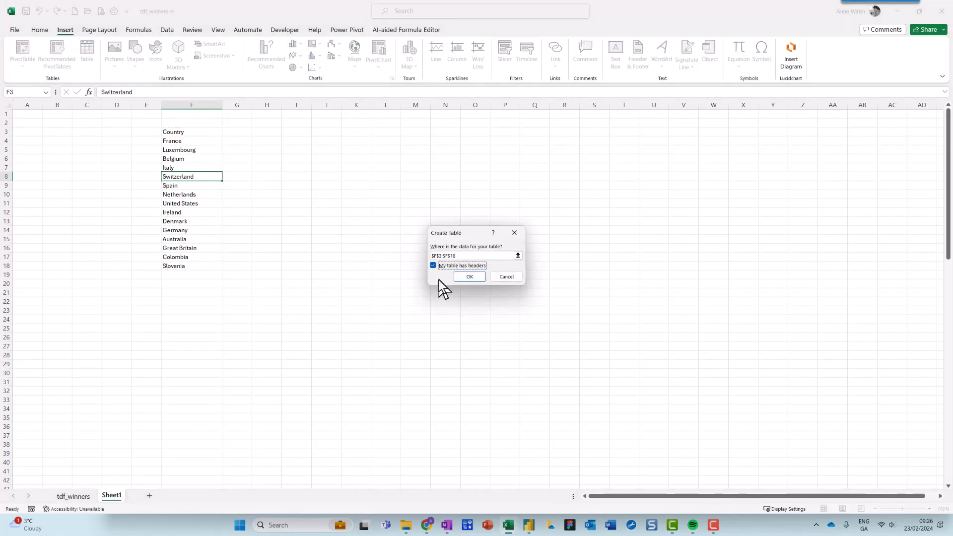
{"action": "left_click", "coordinate": [468, 276]}
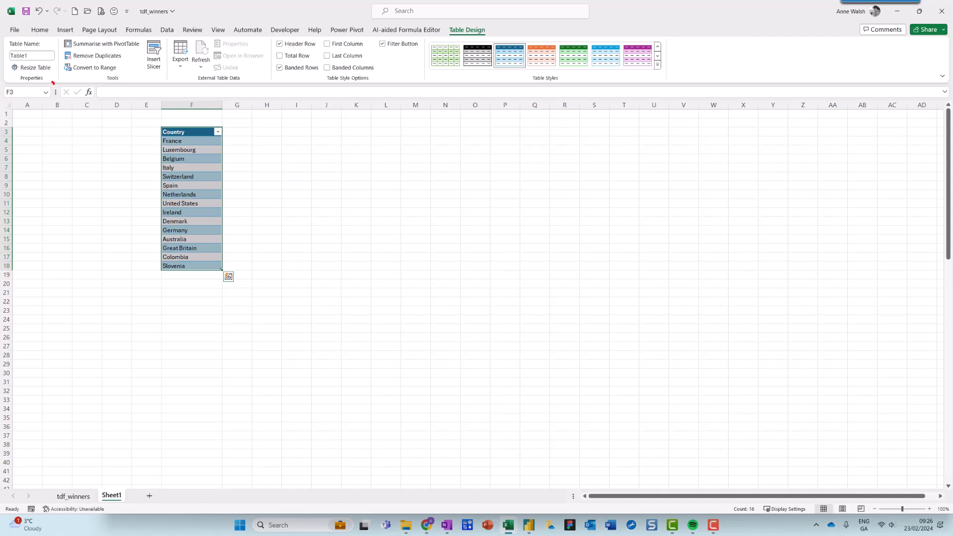
- Try to name the country table range F3:F18 as Country
{"action": "mouse_move", "coordinate": [52, 83]}
{"action": "left_mouse_down"}
{"action": "mouse_move", "coordinate": [30, 117]}
{"action": "mouse_move", "coordinate": [56, 90]}
{"action": "left_mouse_up"}
{"action": "key", "text": "Escape"}
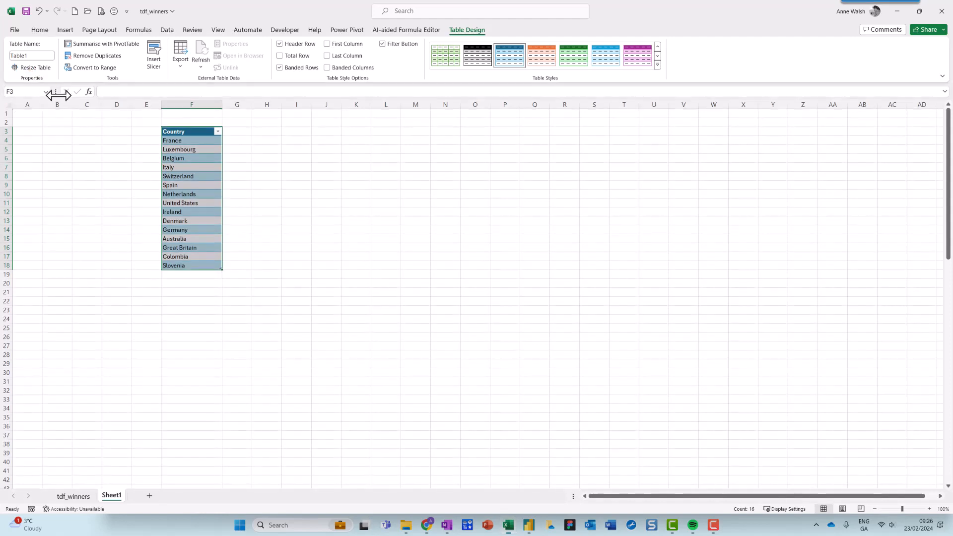
{"action": "left_click_drag", "start_coordinate": [183, 133], "coordinate": [194, 261]}
{"action": "left_click", "coordinate": [32, 92]}
{"action": "type", "text": "Country"}
{"action": "key", "text": "Return"}
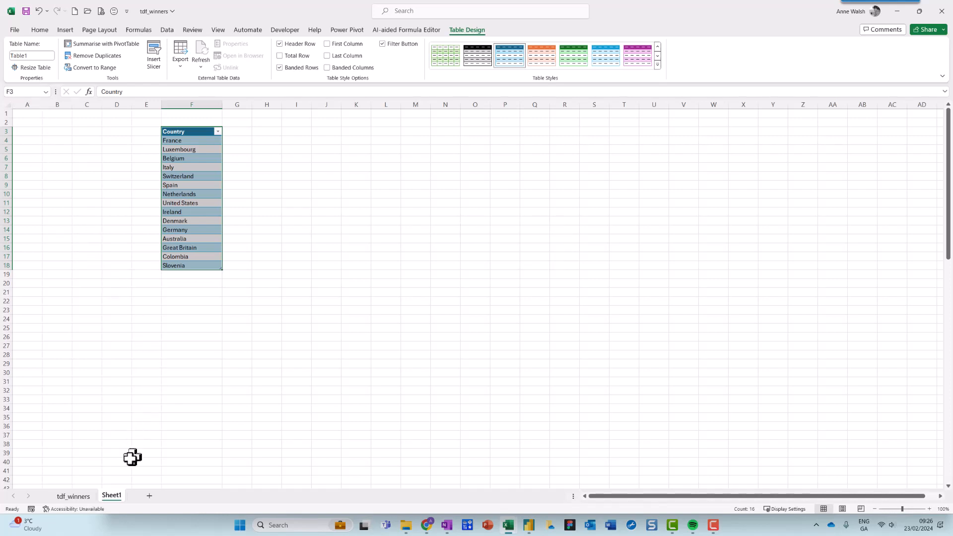
- On the tdf_winners sheet, select the Country column from B2 down to the last row of the sheet
{"action": "left_click", "coordinate": [82, 497]}
{"action": "scroll", "coordinate": [89, 266], "scroll_direction": "up", "scroll_amount": 9}
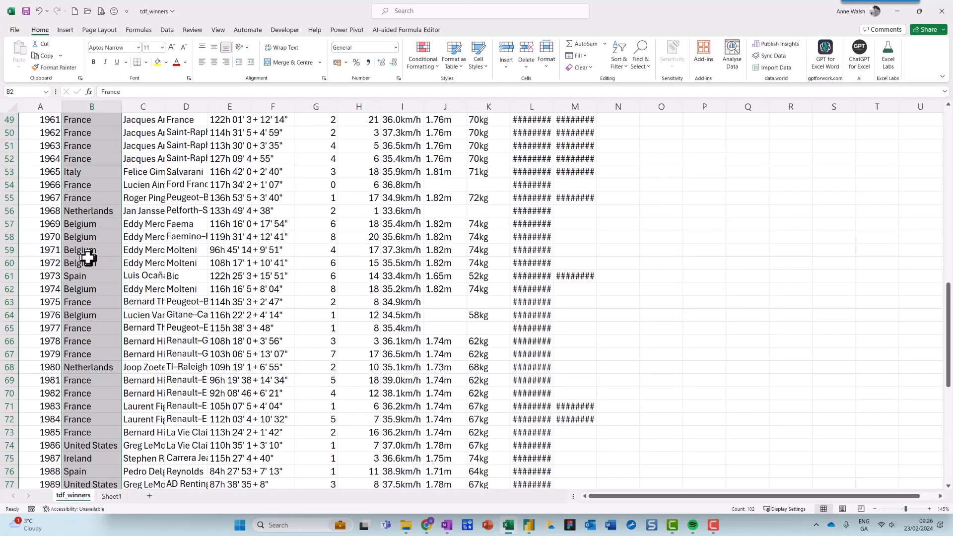
{"action": "scroll", "coordinate": [88, 257], "scroll_direction": "up", "scroll_amount": 1}
{"action": "key", "text": "ctrl+Home"}
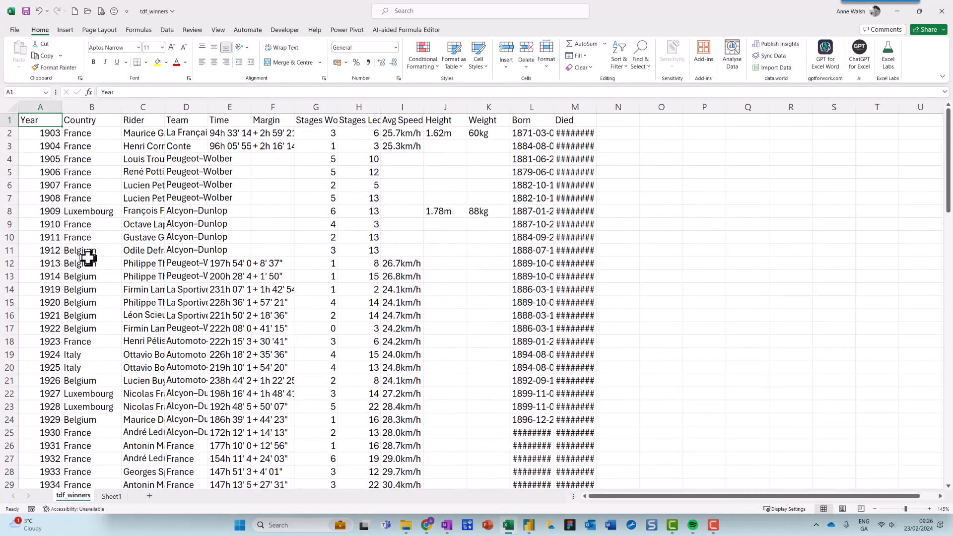
{"action": "left_click", "coordinate": [99, 135]}
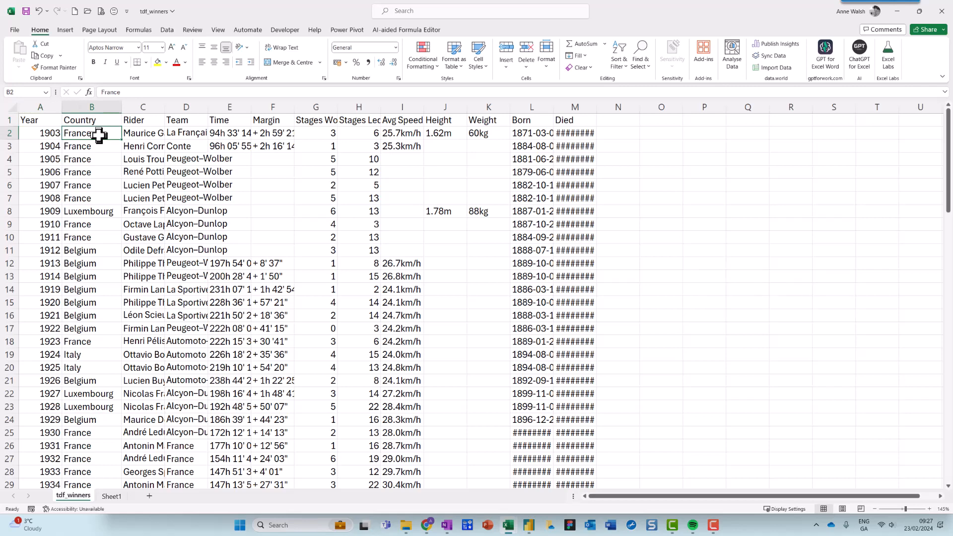
{"action": "key", "text": "ctrl+shift+Down"}
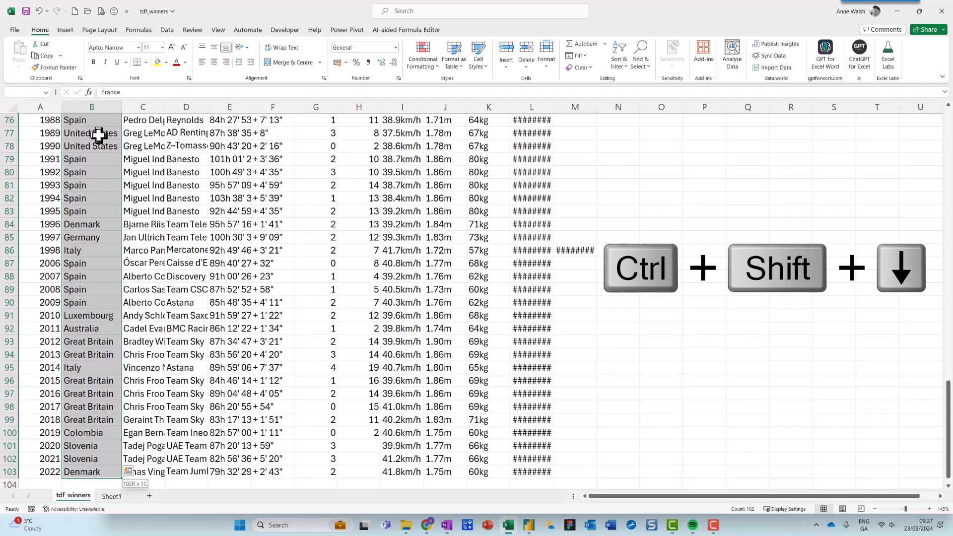
{"action": "key", "text": "ctrl+shift+Down"}
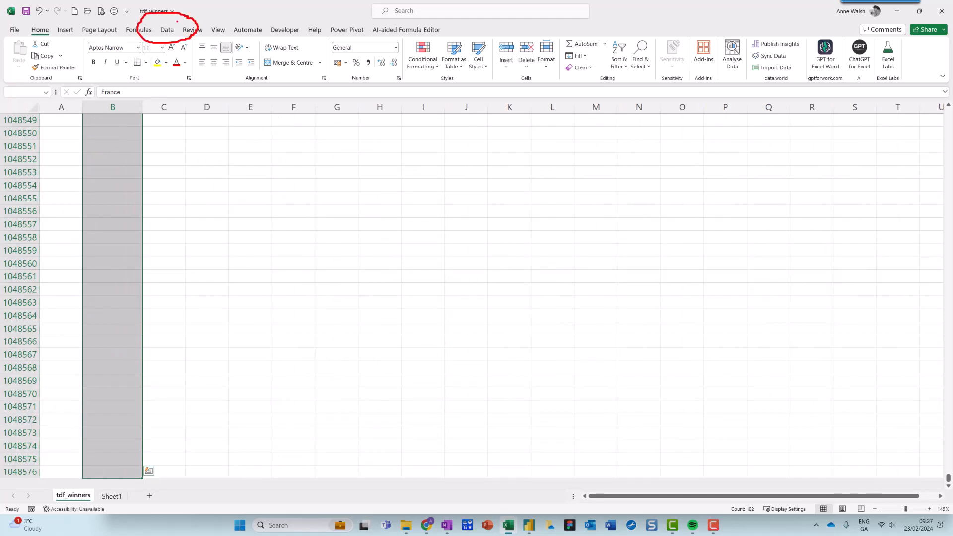
- Start a data validation rule for the selected Country cells that allows only values from a list
{"action": "left_click", "coordinate": [166, 30]}
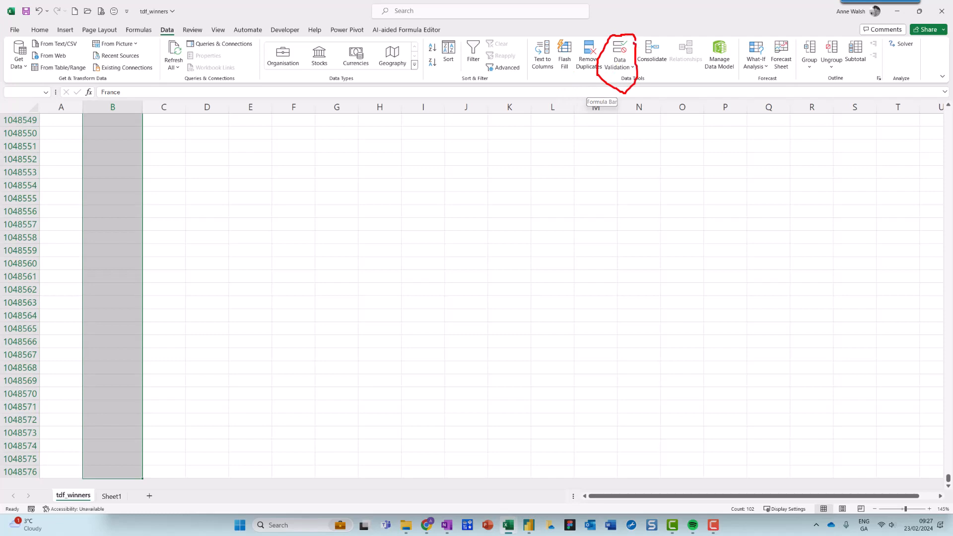
{"action": "left_click", "coordinate": [630, 69]}
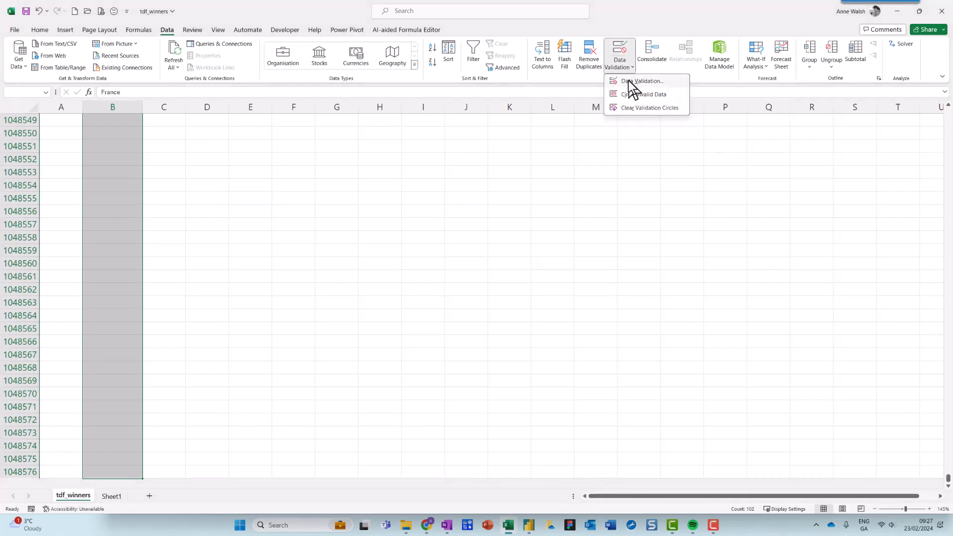
{"action": "left_click", "coordinate": [630, 81]}
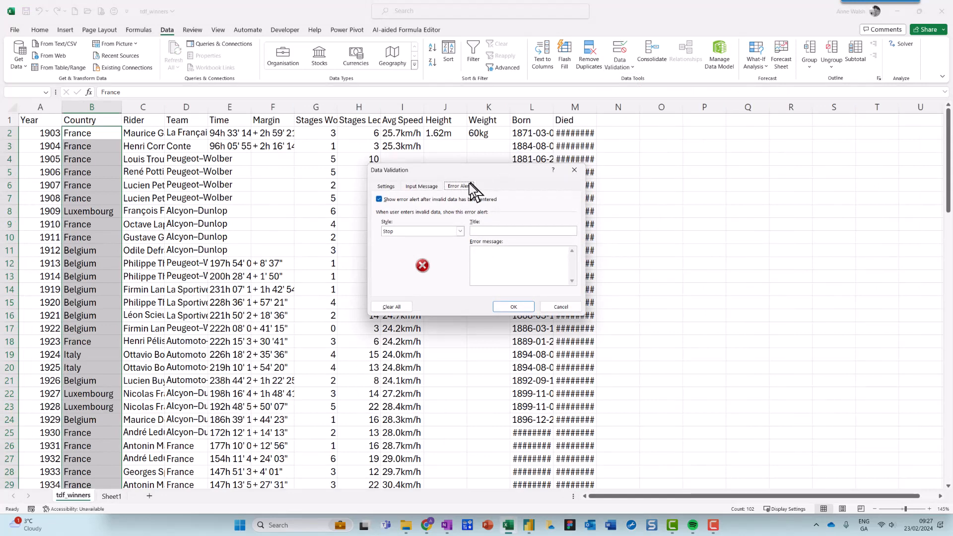
{"action": "left_click", "coordinate": [391, 187]}
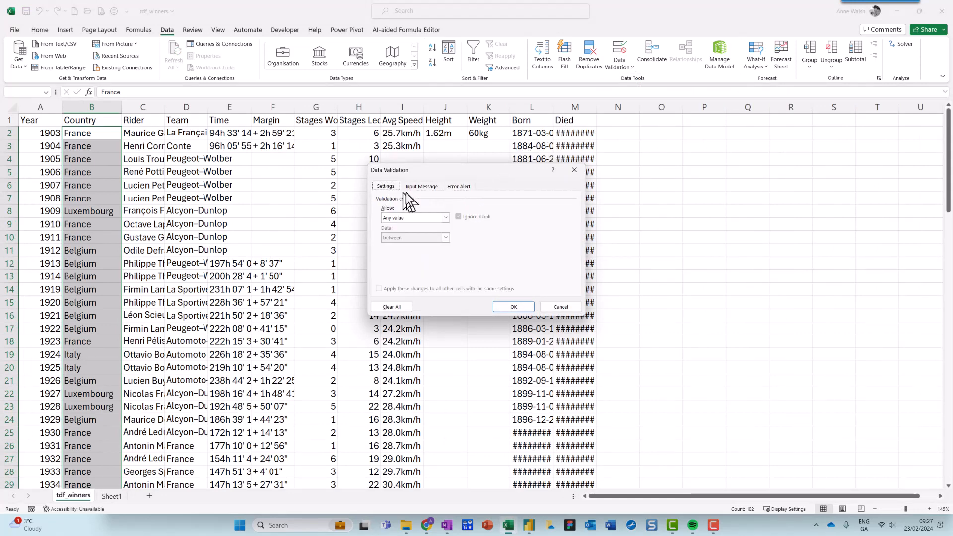
{"action": "left_click", "coordinate": [445, 218]}
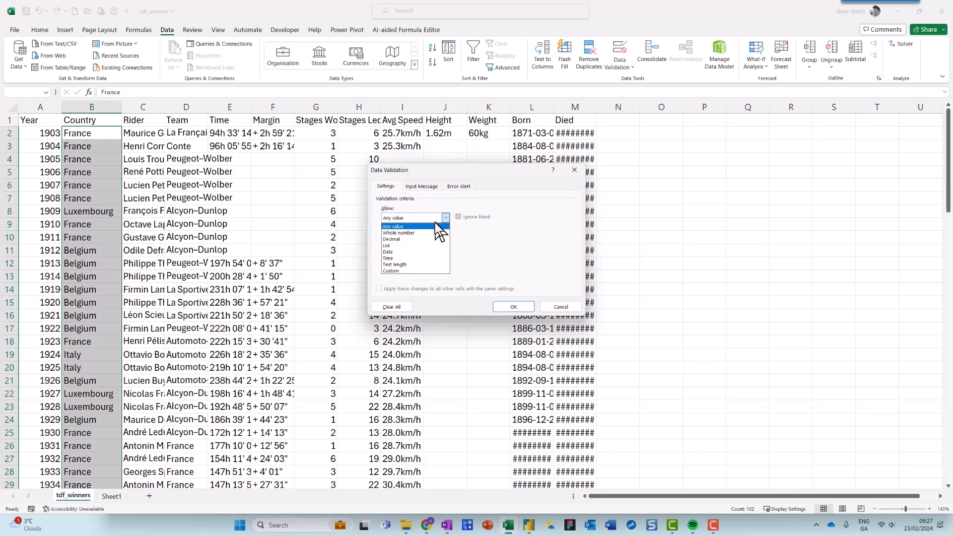
{"action": "mouse_move", "coordinate": [401, 240]}
{"action": "left_mouse_down"}
{"action": "mouse_move", "coordinate": [382, 254]}
{"action": "mouse_move", "coordinate": [398, 239]}
{"action": "left_mouse_up"}
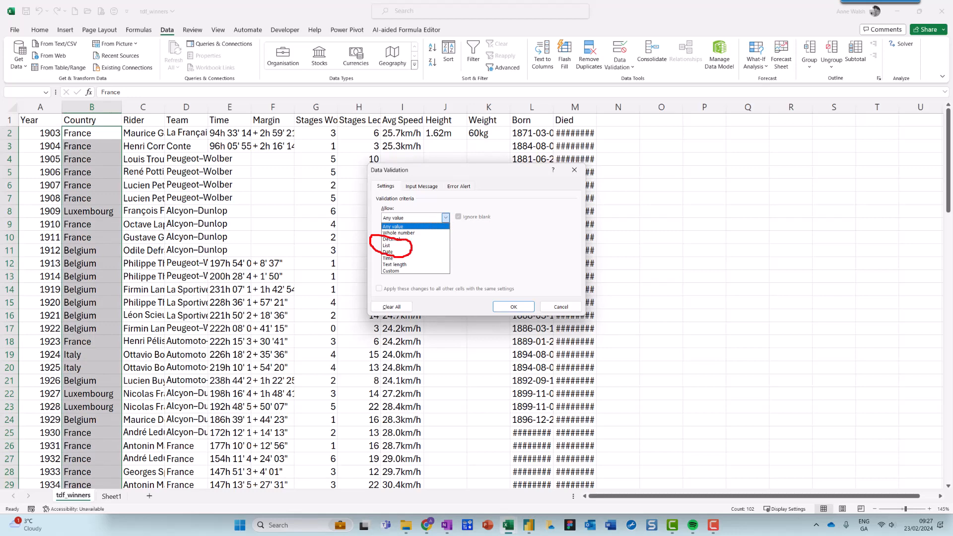
{"action": "key", "text": "Escape"}
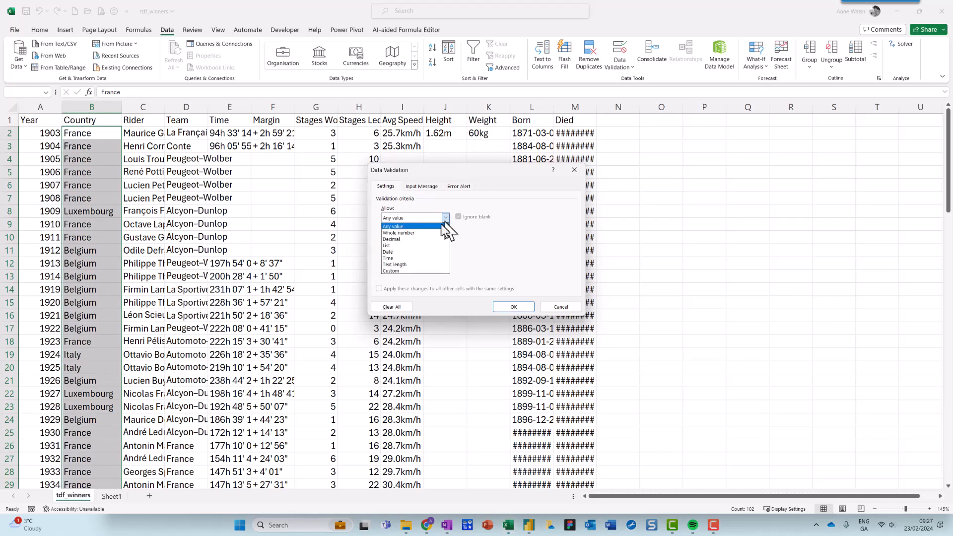
{"action": "left_click", "coordinate": [408, 247]}
- Use the named range Country as the source of the validation list
{"action": "left_click", "coordinate": [418, 257]}
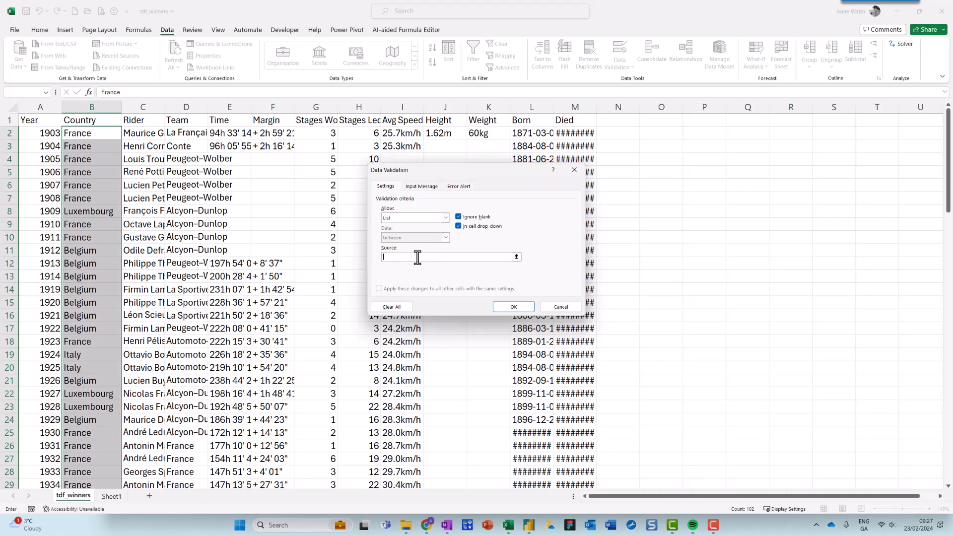
{"action": "key", "text": "F3"}
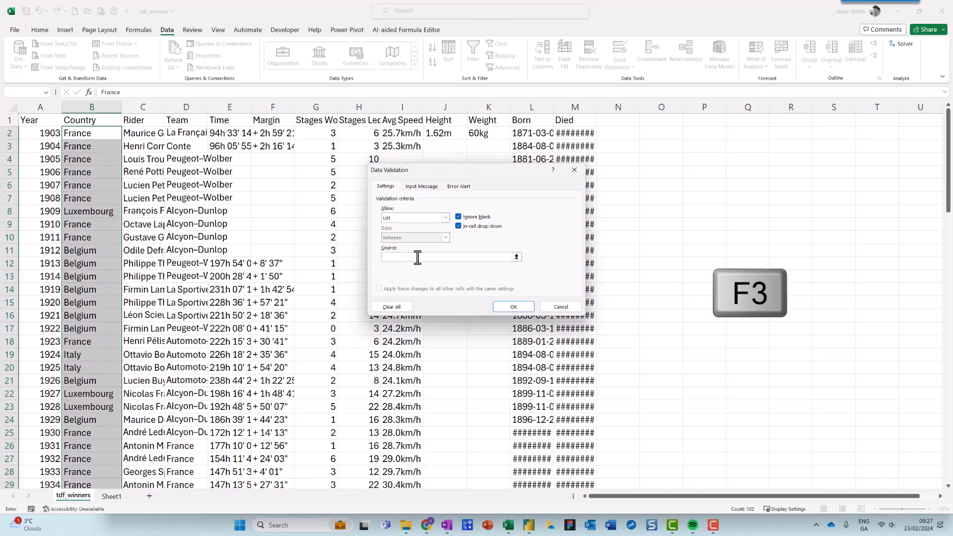
{"action": "key", "text": "F3"}
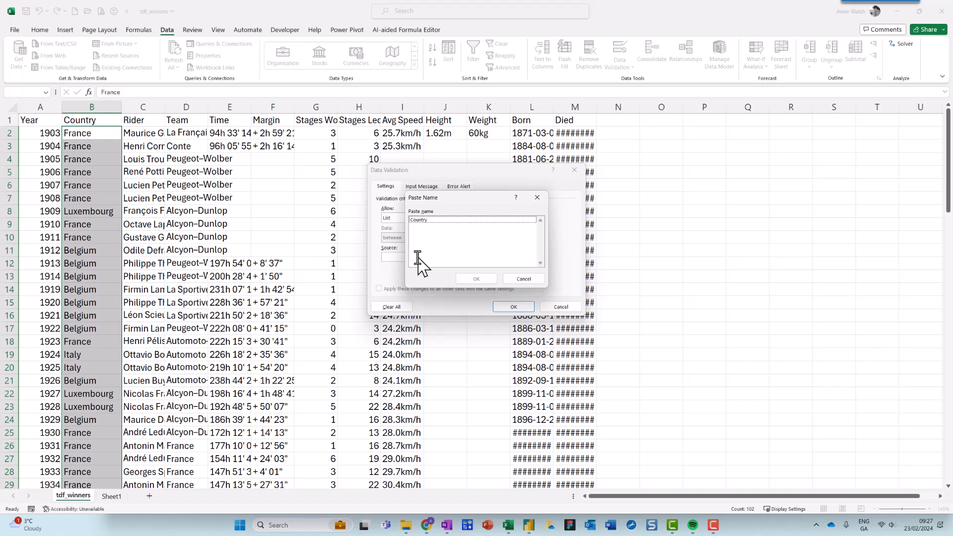
{"action": "left_click", "coordinate": [427, 222]}
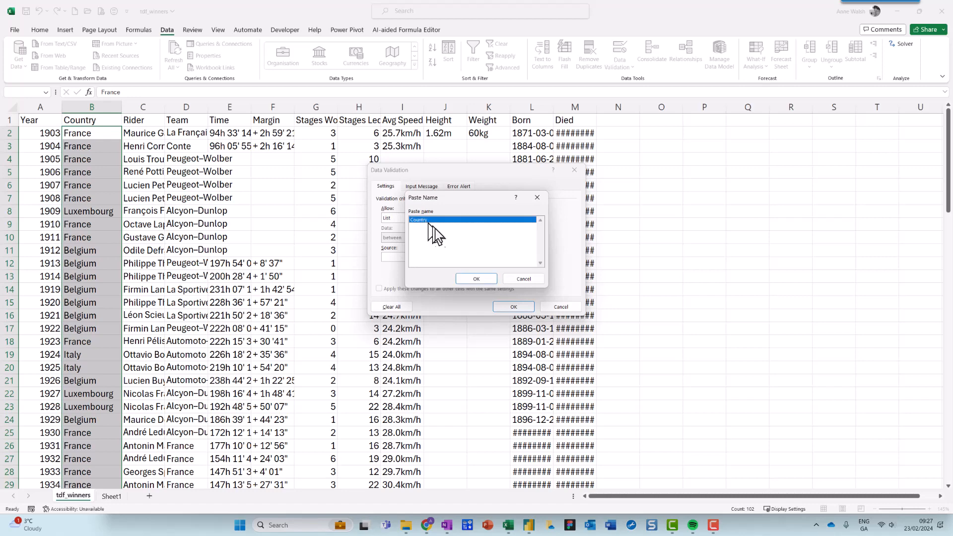
{"action": "left_click", "coordinate": [472, 278]}
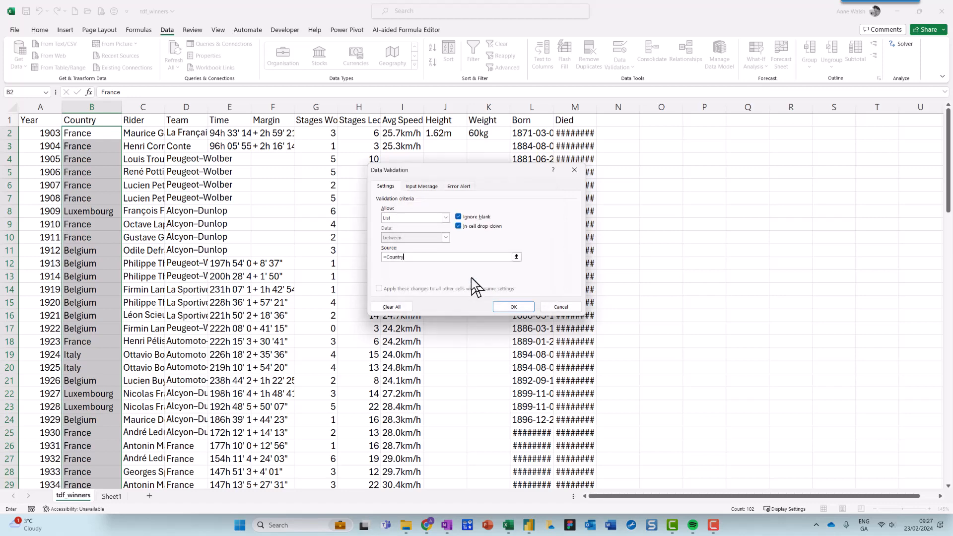
- Add the input message "Please pick a country from the list" to the validation rule
{"action": "left_click", "coordinate": [416, 187]}
{"action": "left_click", "coordinate": [428, 259]}
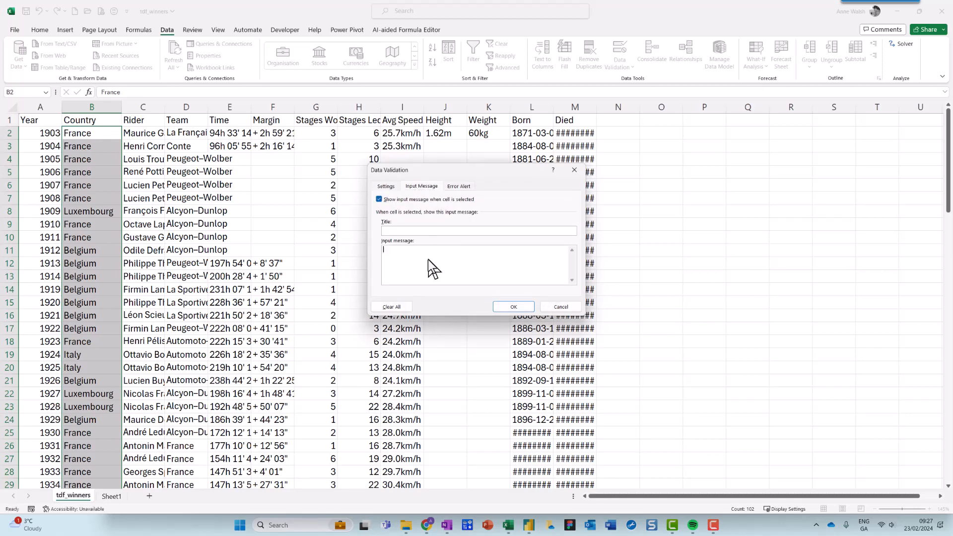
{"action": "type", "text": "Please pick a country from theiist"}
{"action": "key", "text": "BackSpace"}
{"action": "key", "text": "BackSpace"}
{"action": "key", "text": "BackSpace"}
{"action": "key", "text": "BackSpace"}
{"action": "type", "text": "lis"}
- Set a Stop error alert with the message "What part of pick from the list wasn't clear?" and apply the validation rule
{"action": "left_click", "coordinate": [458, 186]}
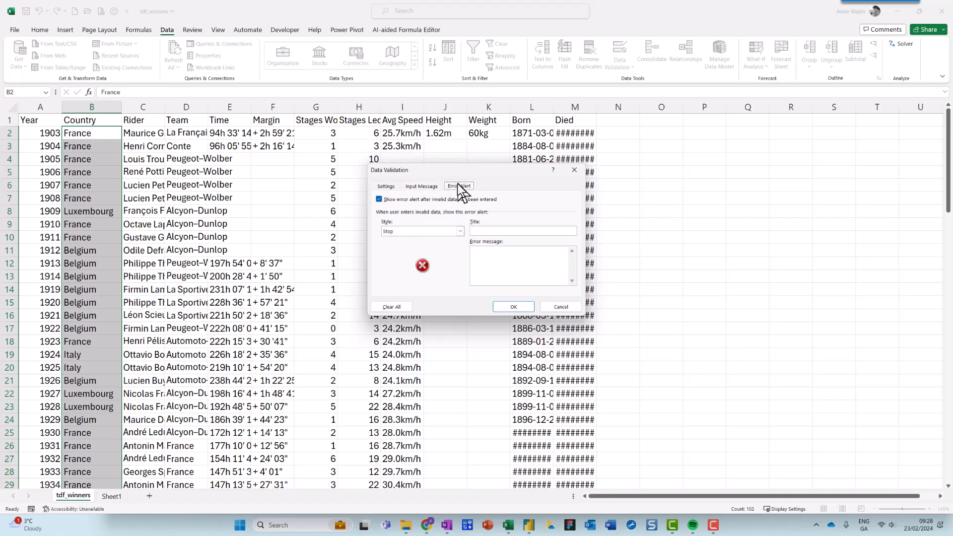
{"action": "left_click", "coordinate": [460, 231]}
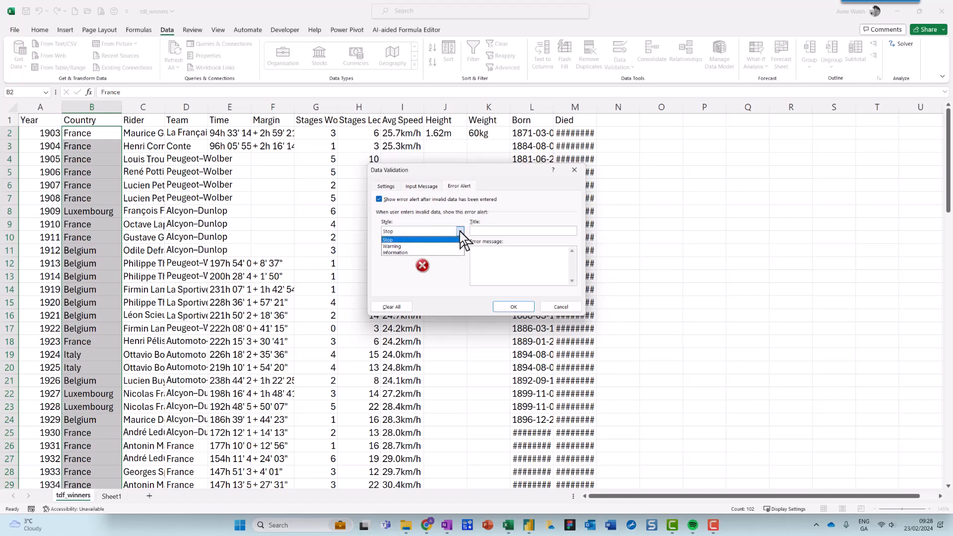
{"action": "left_click", "coordinate": [428, 242]}
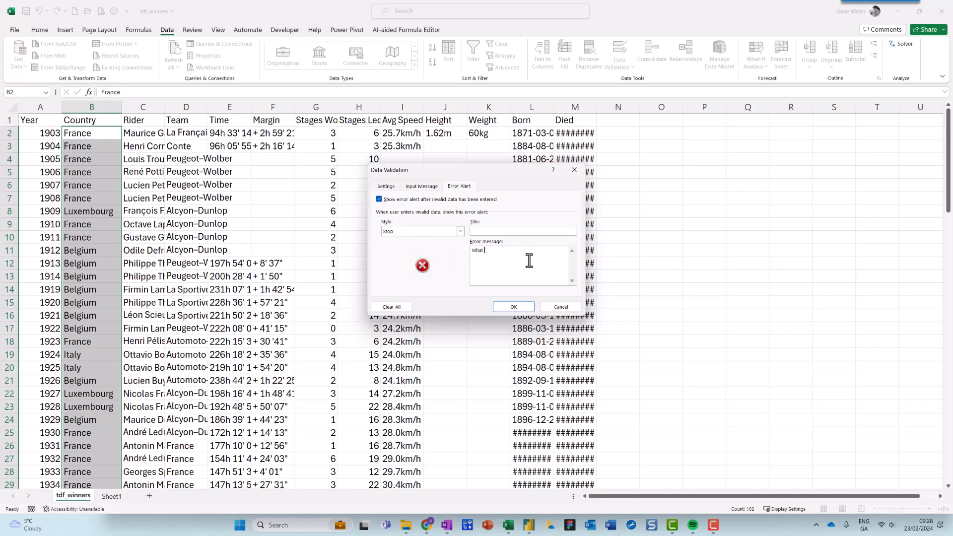
{"action": "type", "text": "part of pick from the list wasn't clear?"}
{"action": "left_click", "coordinate": [523, 309]}
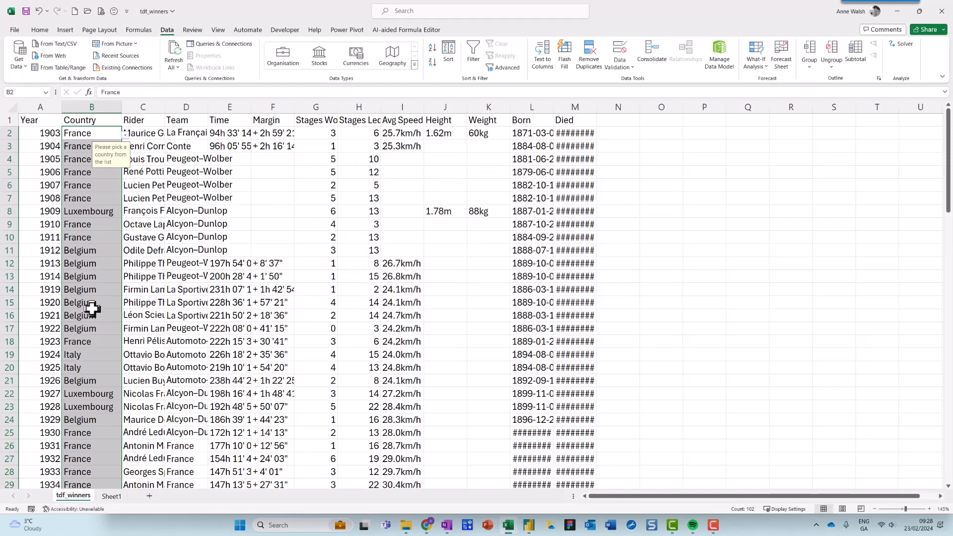
- Go to the first empty Country cell, B104, below the data and check its drop-down list of choices
{"action": "left_click", "coordinate": [110, 334]}
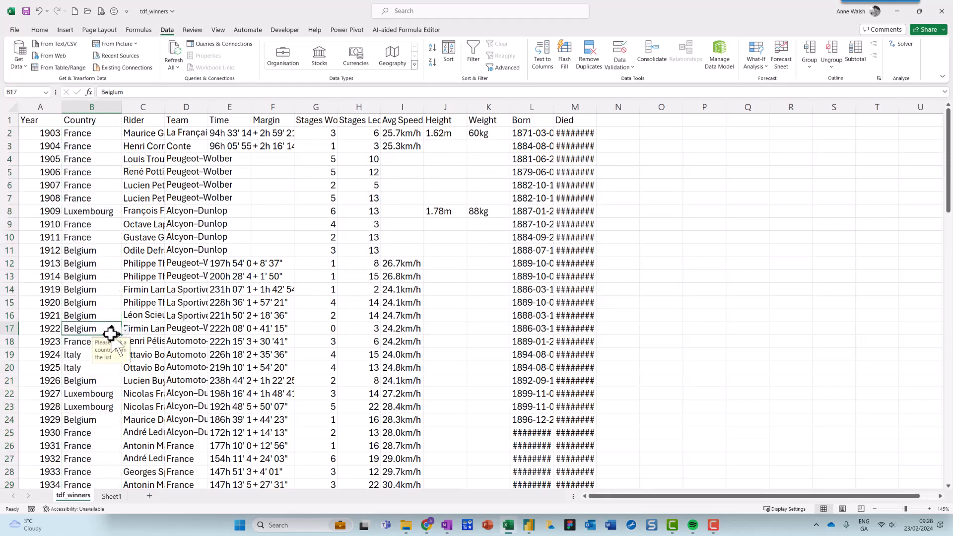
{"action": "key", "text": "ctrl+Down"}
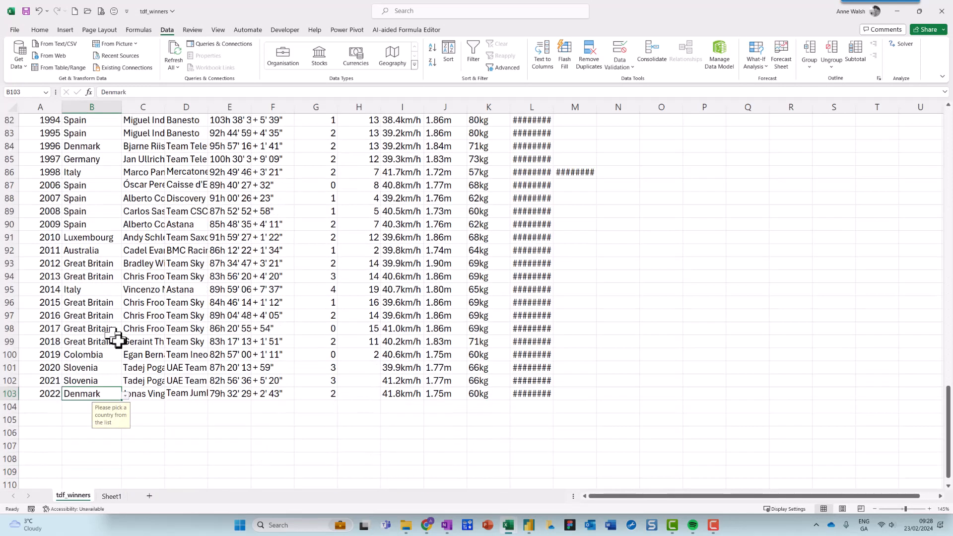
{"action": "left_click", "coordinate": [79, 407]}
{"action": "left_click", "coordinate": [123, 408]}
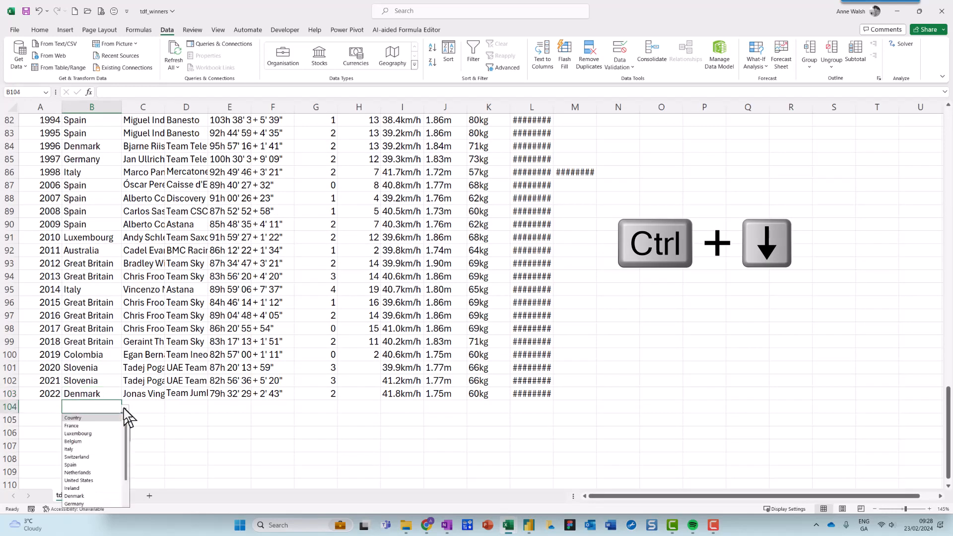
{"action": "left_click", "coordinate": [123, 408]}
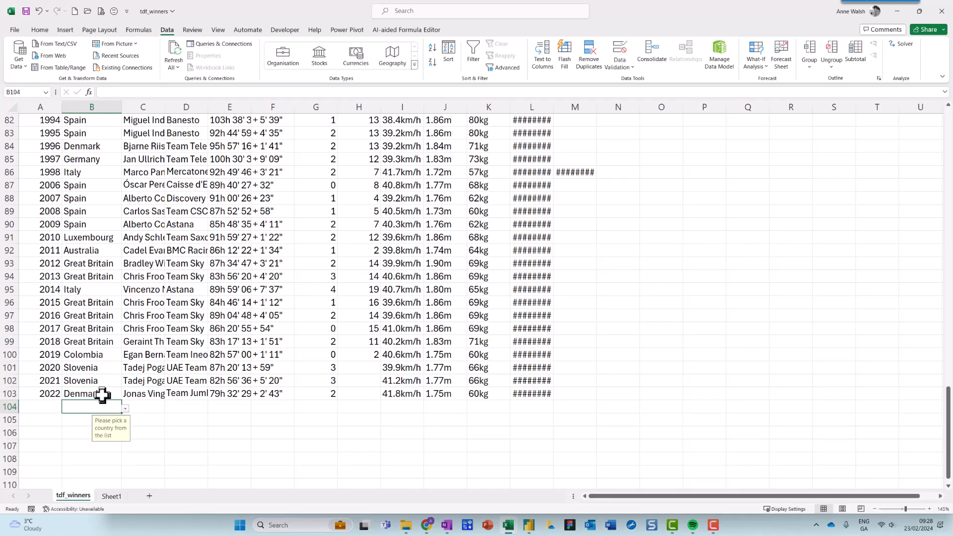
- Try to enter South Africa in B104 to test the validation rule
{"action": "type", "text": "South A"}
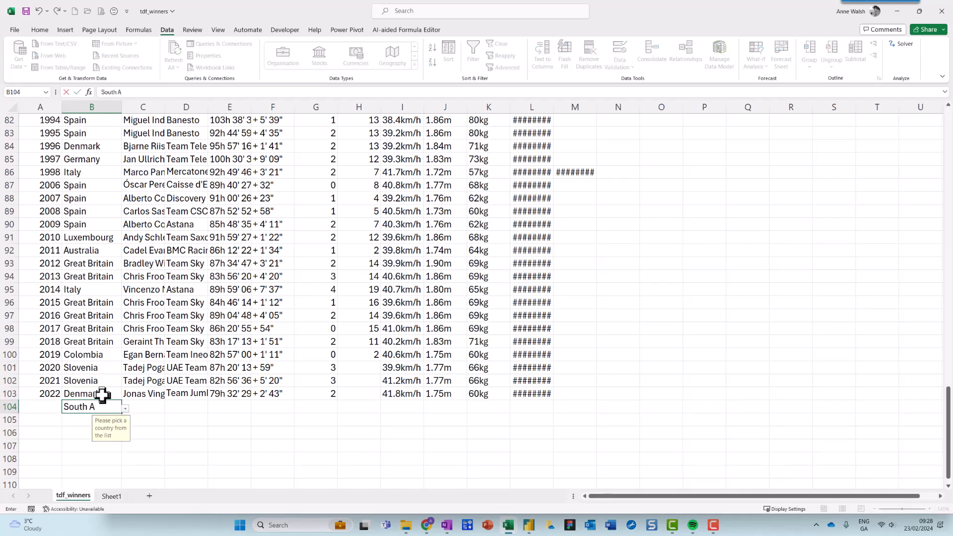
{"action": "type", "text": "frid"}
{"action": "type", "text": "a"}
{"action": "key", "text": "Return"}
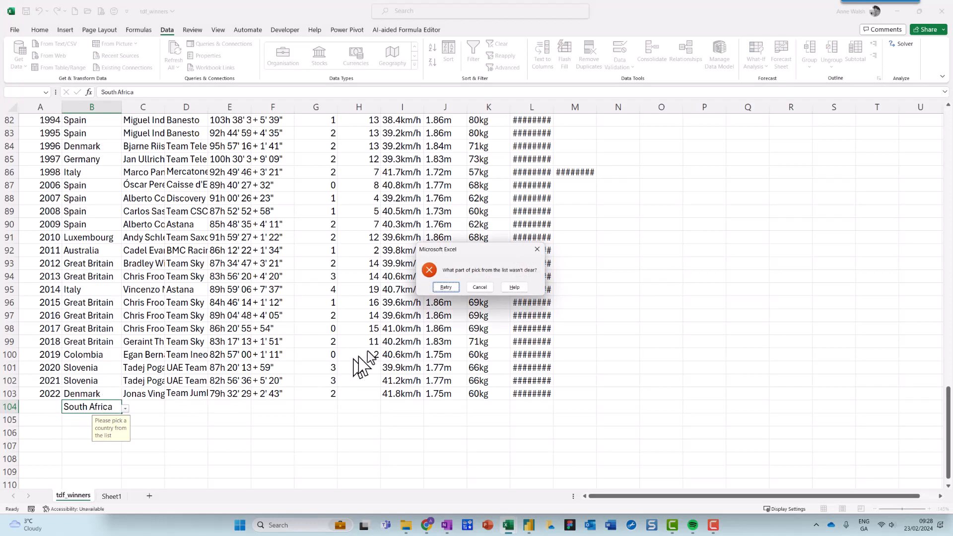
{"action": "left_click", "coordinate": [538, 249]}
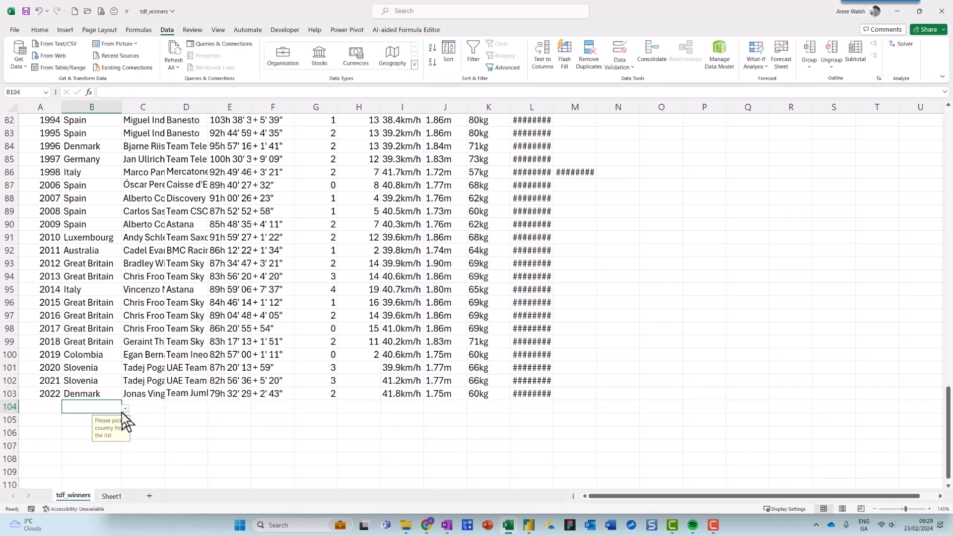
- Start a new record in row 104 with the year 2023 and pick Ireland as its country
{"action": "left_click", "coordinate": [49, 405]}
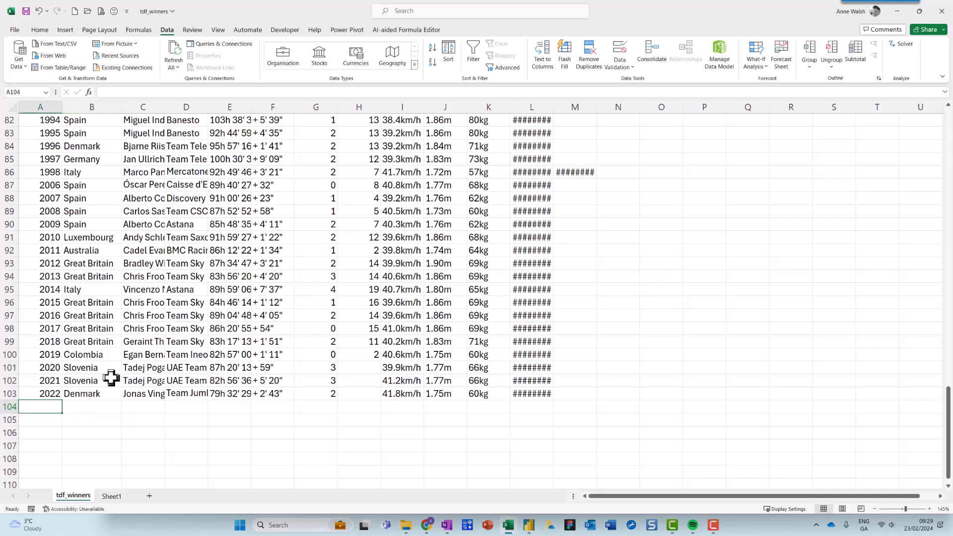
{"action": "type", "text": "2023"}
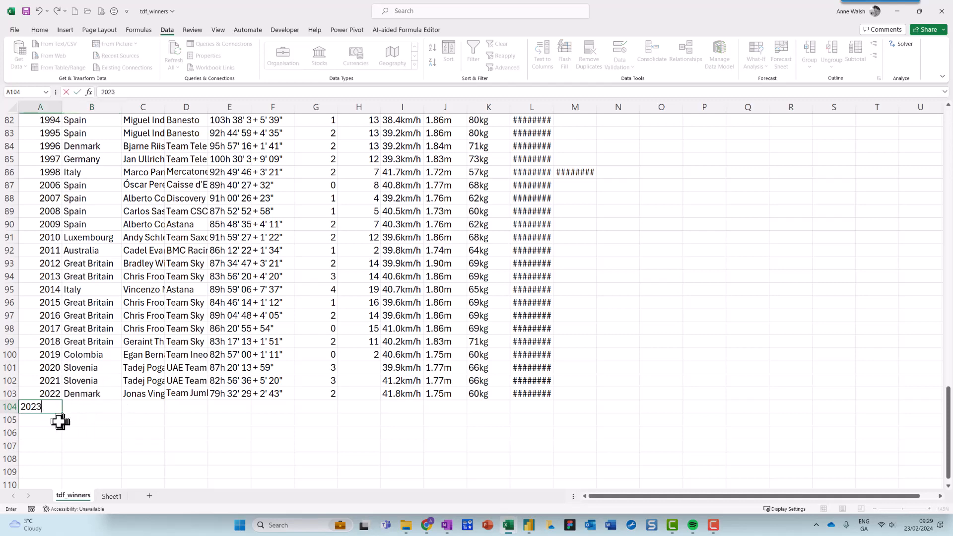
{"action": "left_click", "coordinate": [94, 410]}
{"action": "left_click", "coordinate": [125, 409]}
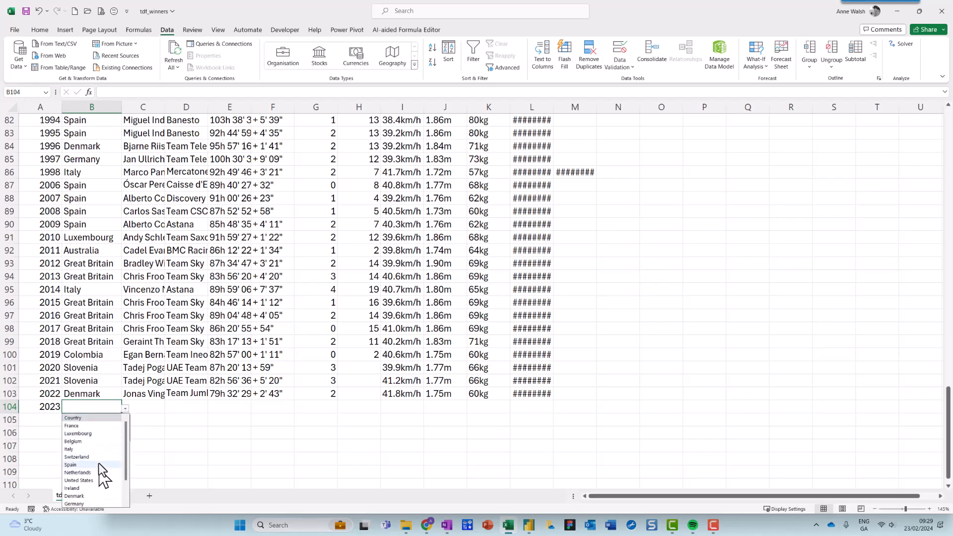
{"action": "left_click", "coordinate": [84, 489]}
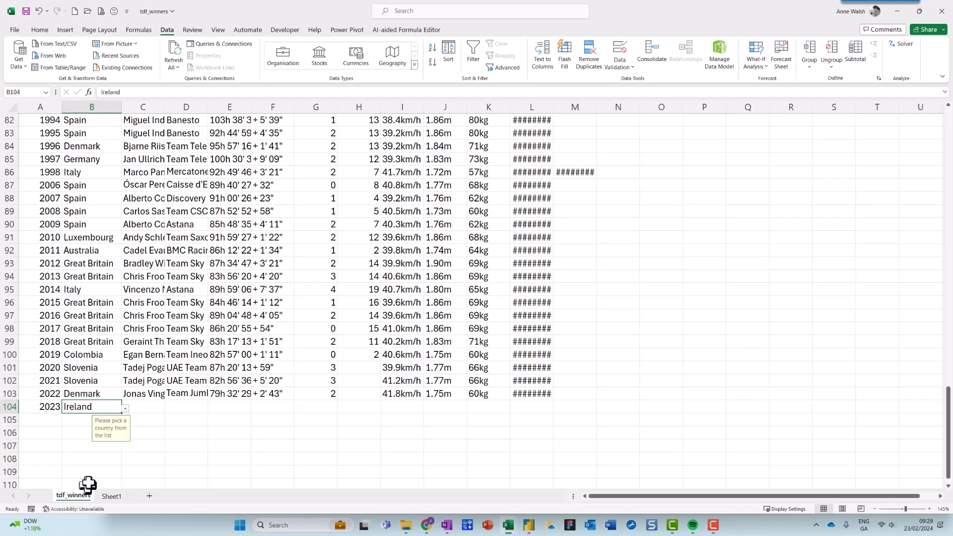
- Sort the Country table on Sheet1 alphabetically from A to Z
{"action": "left_click", "coordinate": [111, 497]}
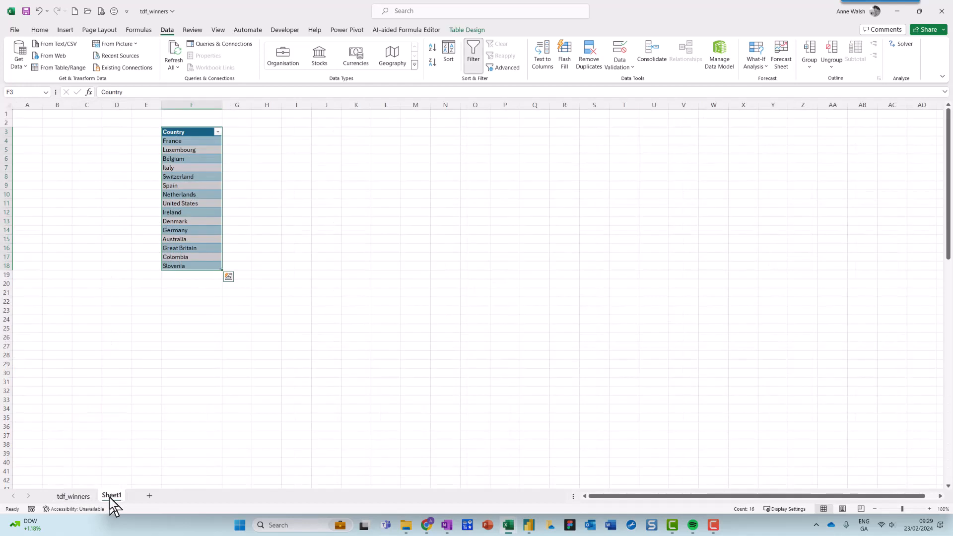
{"action": "left_click", "coordinate": [185, 203]}
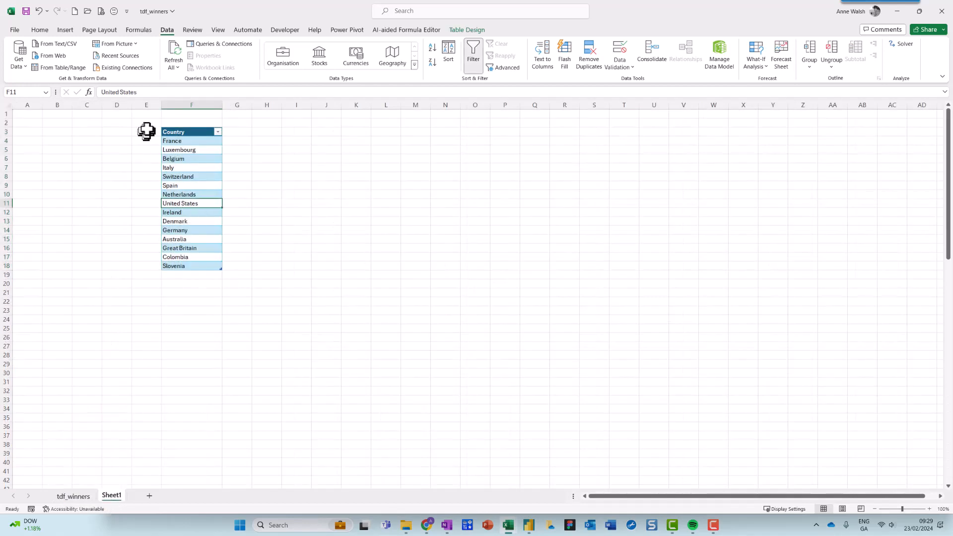
{"action": "key", "text": "ctrl+2"}
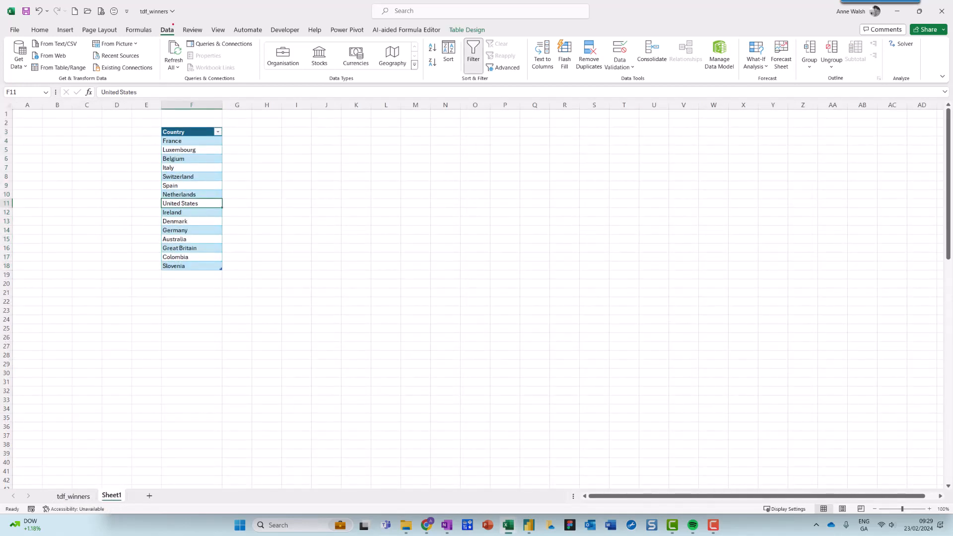
{"action": "mouse_move", "coordinate": [165, 15]}
{"action": "left_mouse_down"}
{"action": "mouse_move", "coordinate": [152, 29]}
{"action": "mouse_move", "coordinate": [156, 20]}
{"action": "left_mouse_up"}
{"action": "key", "text": "Escape"}
{"action": "key", "text": "ctrl+2"}
{"action": "mouse_move", "coordinate": [443, 36]}
{"action": "left_mouse_down"}
{"action": "mouse_move", "coordinate": [416, 49]}
{"action": "mouse_move", "coordinate": [441, 39]}
{"action": "left_mouse_up"}
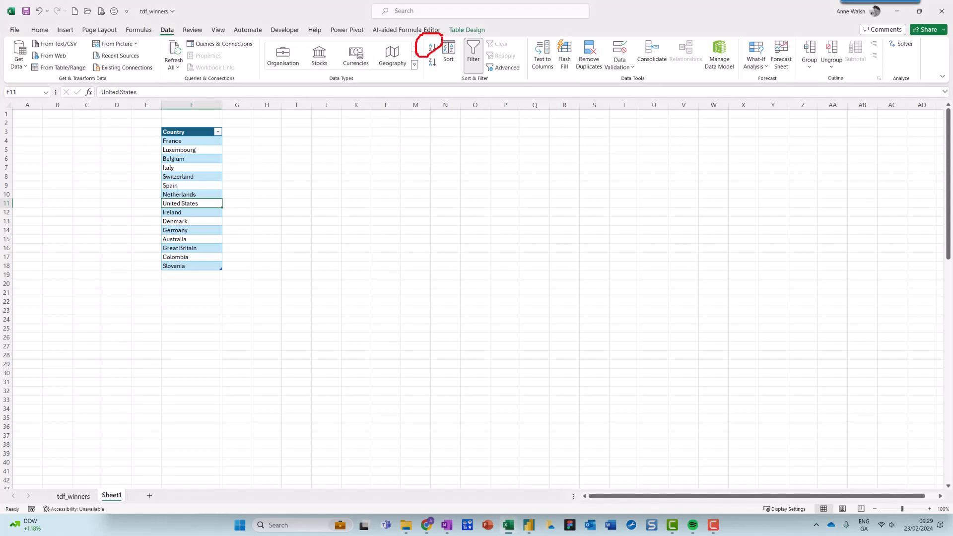
{"action": "key", "text": "Escape"}
{"action": "left_click", "coordinate": [432, 47]}
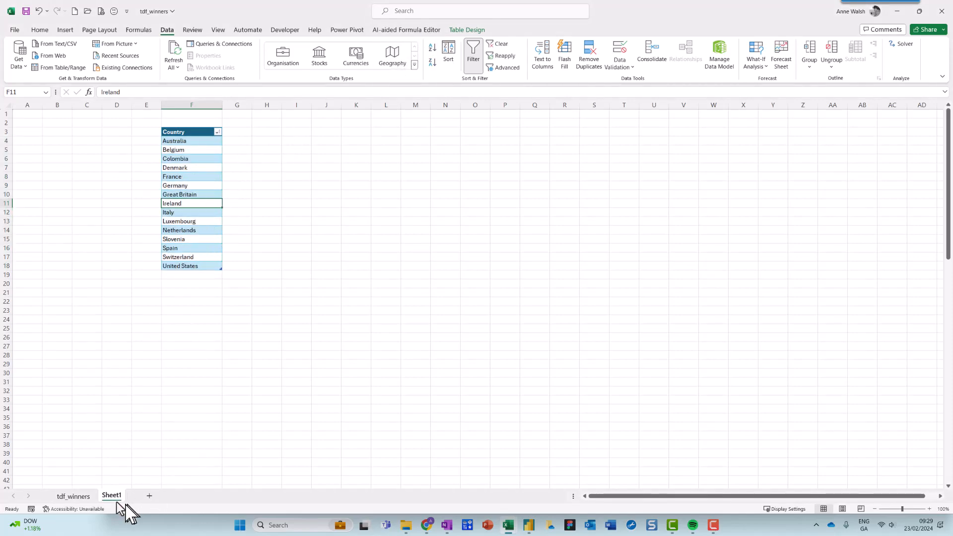
- Return to the tdf_winners sheet and check the order of the country choices offered for B104
{"action": "left_click", "coordinate": [88, 499]}
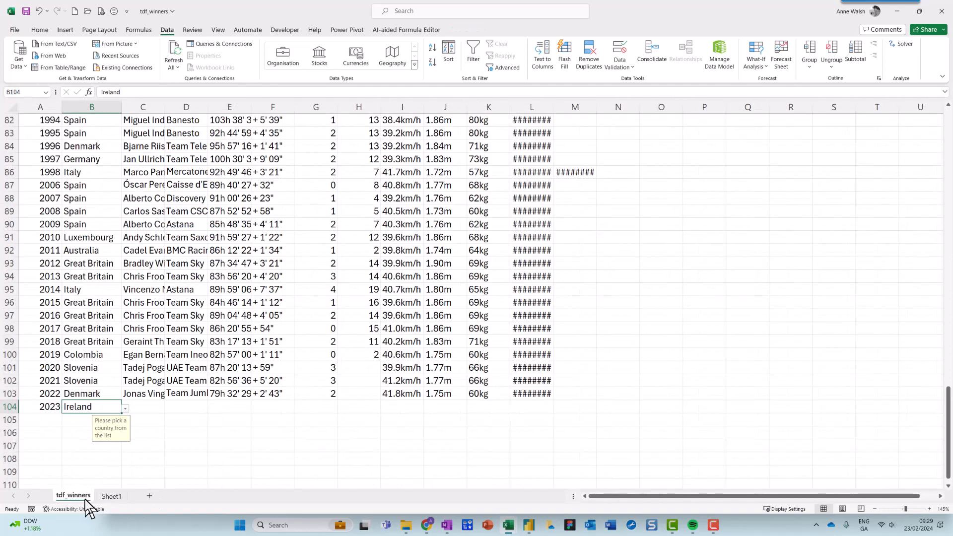
{"action": "left_click", "coordinate": [125, 408]}
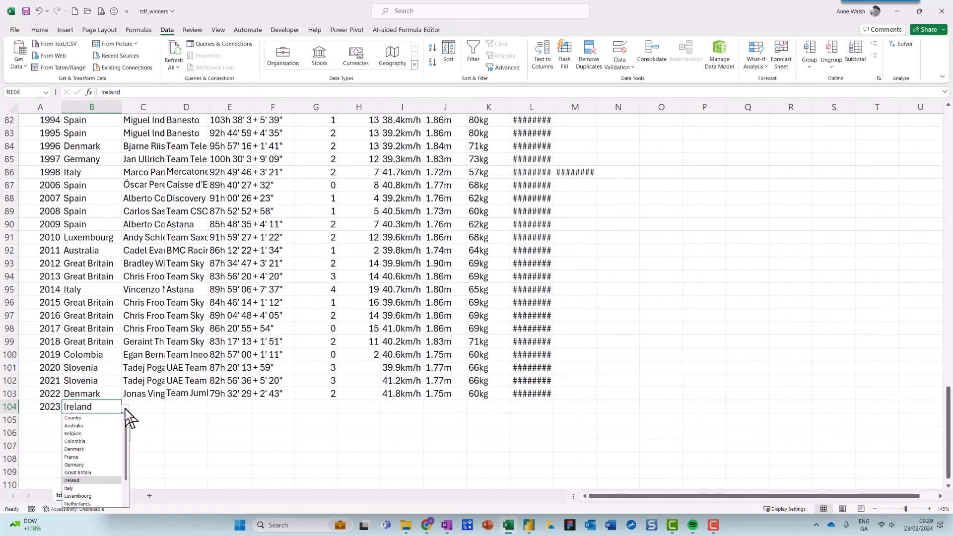
- Set the country in B104 to Denmark from the list of allowed countries
{"action": "left_click", "coordinate": [93, 449]}
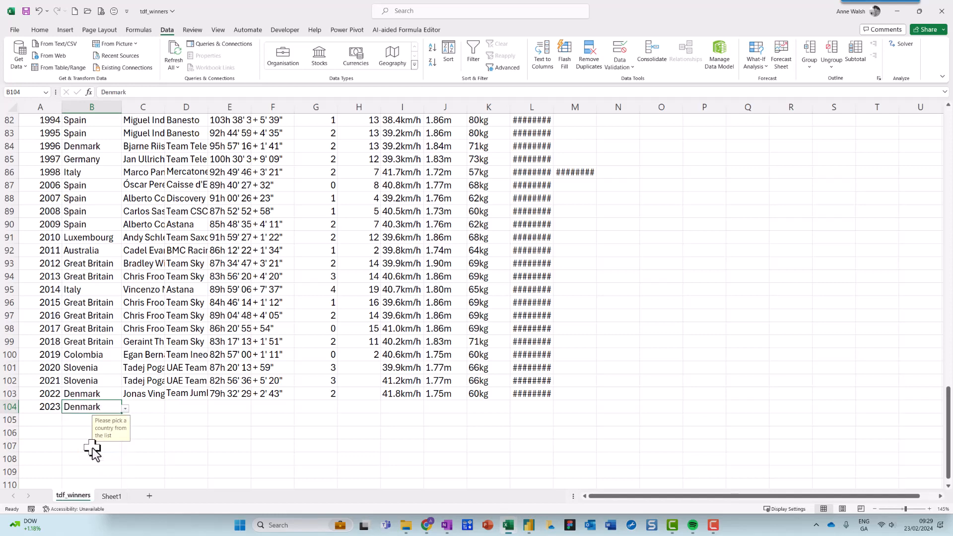
- Add South Africa in F19 below the Country table on Sheet1 and sort the table from A to Z
{"action": "left_click", "coordinate": [111, 497]}
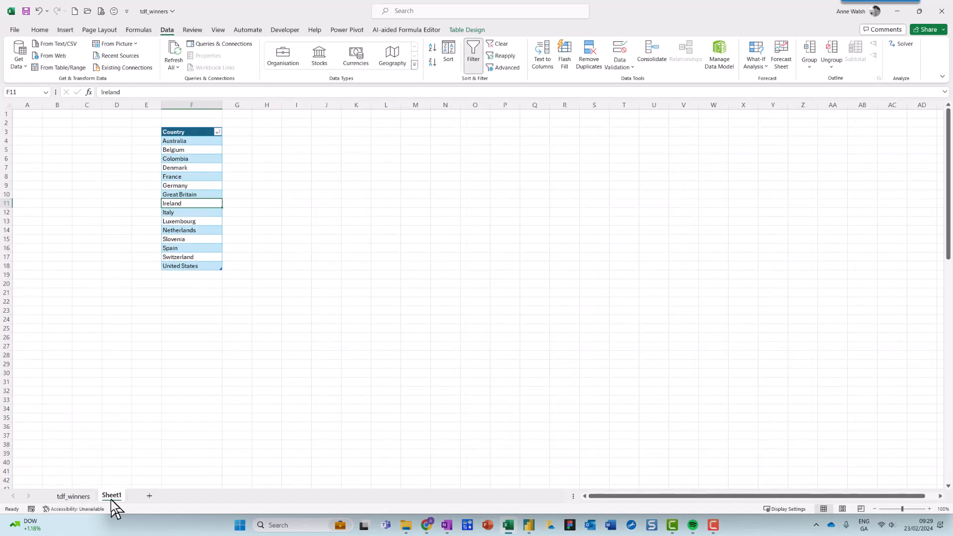
{"action": "left_click", "coordinate": [185, 276]}
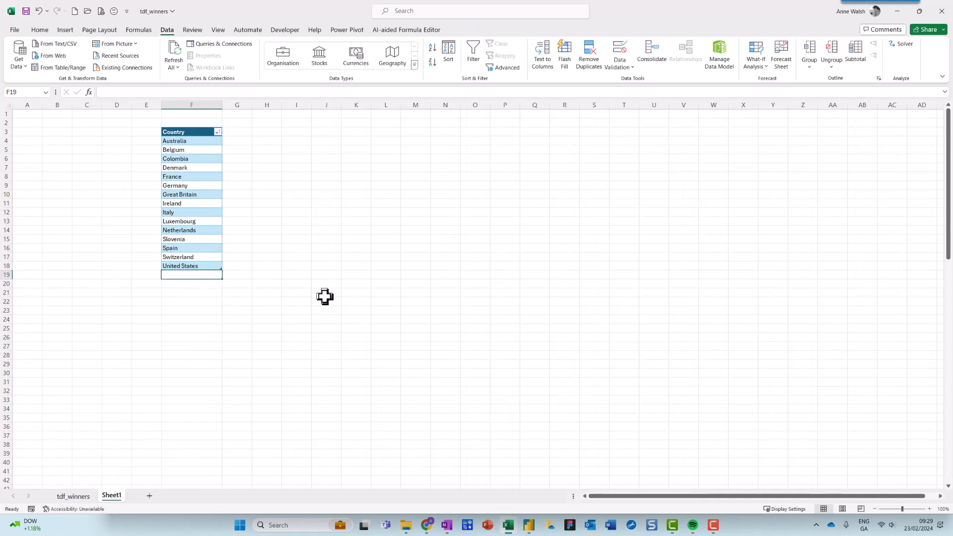
{"action": "type", "text": "South"}
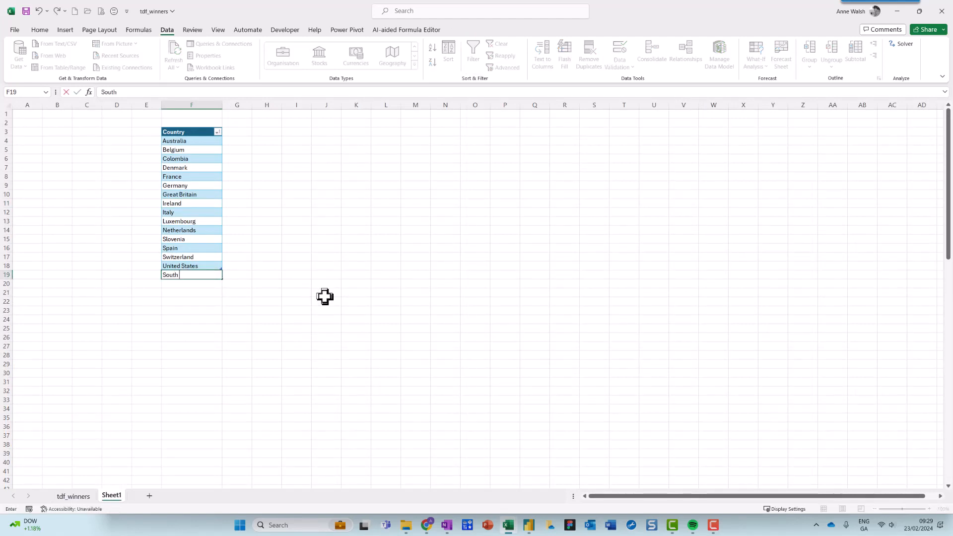
{"action": "type", "text": " Africa"}
{"action": "key", "text": "Return"}
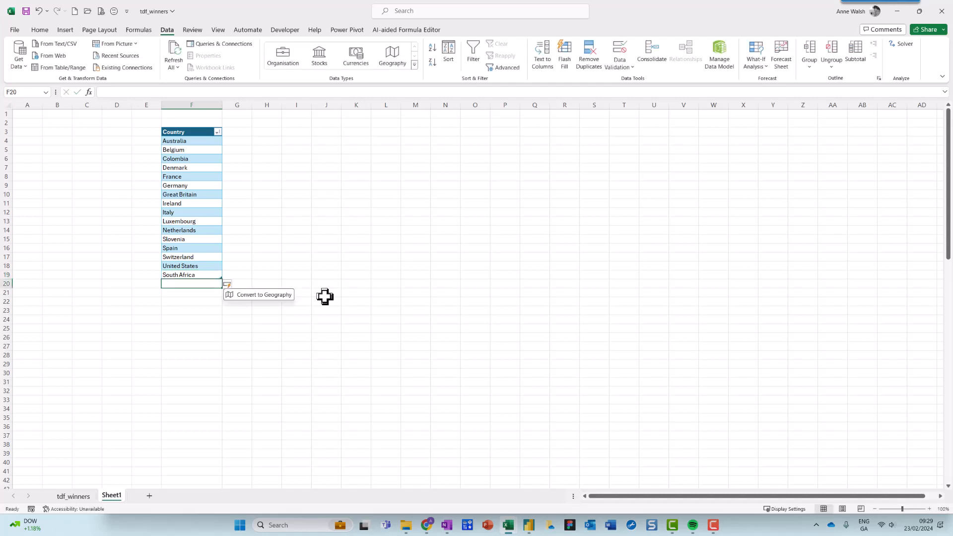
{"action": "left_click", "coordinate": [189, 258]}
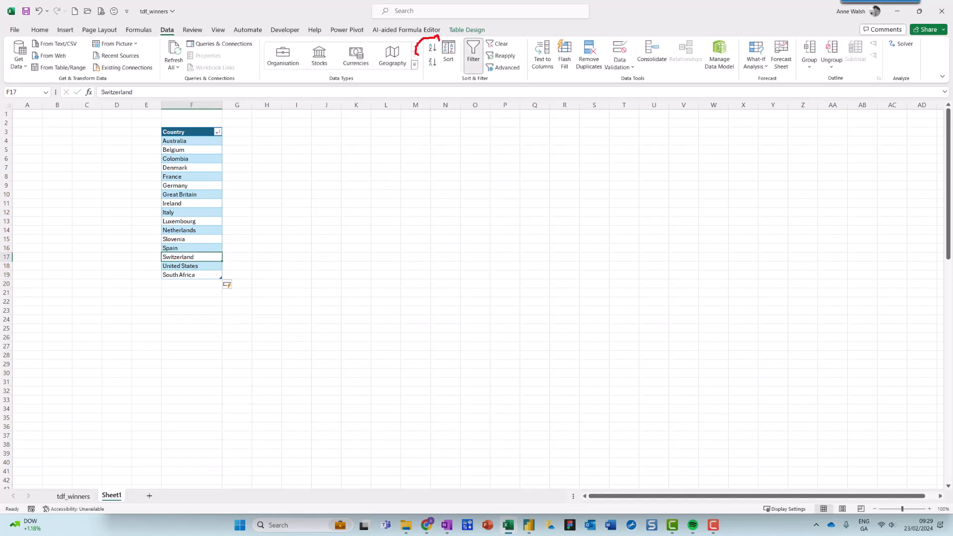
{"action": "left_click", "coordinate": [431, 49]}
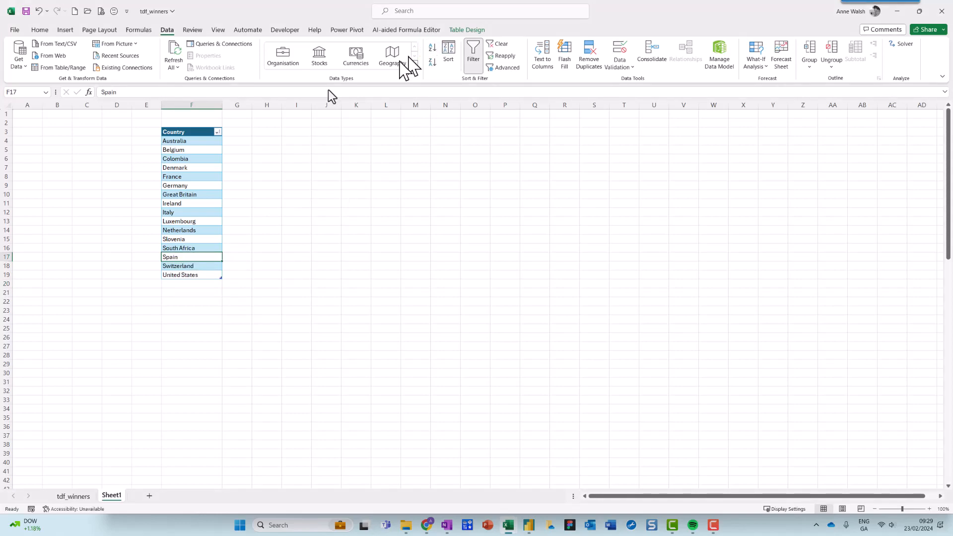
- Check the country choices offered for B104 on the tdf_winners sheet for the South Africa entry
{"action": "left_click", "coordinate": [77, 498]}
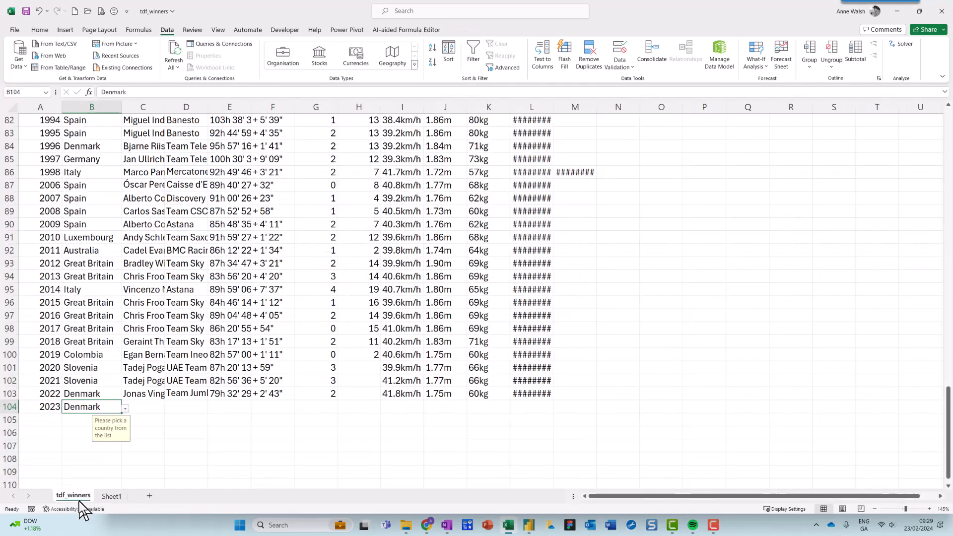
{"action": "left_click", "coordinate": [125, 408]}
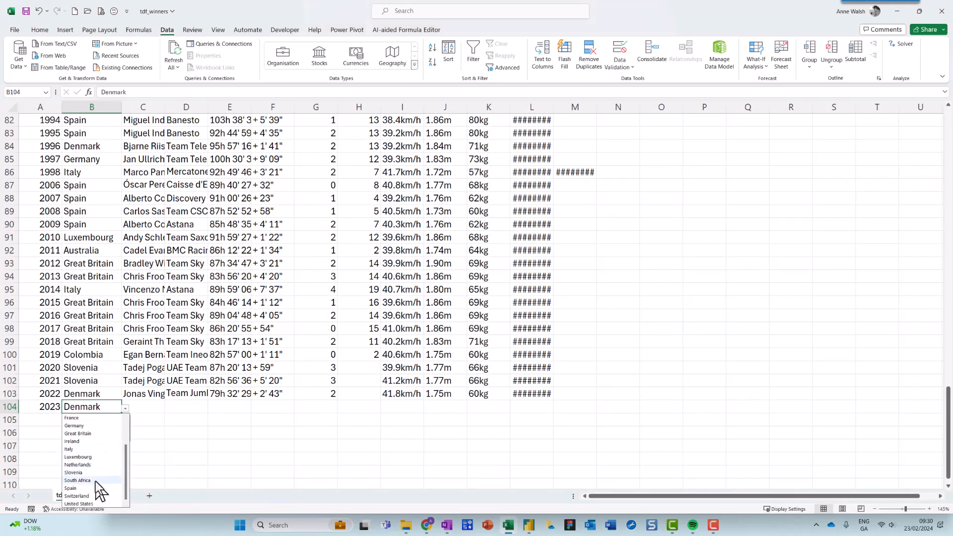
{"action": "left_click", "coordinate": [130, 381]}
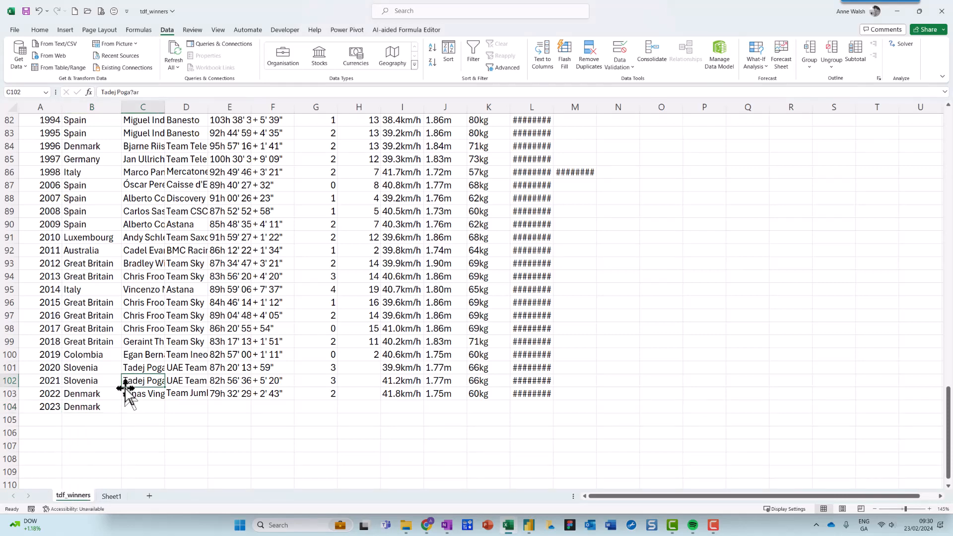
- Rename Sheet1 as Lists
{"action": "left_click", "coordinate": [113, 497]}
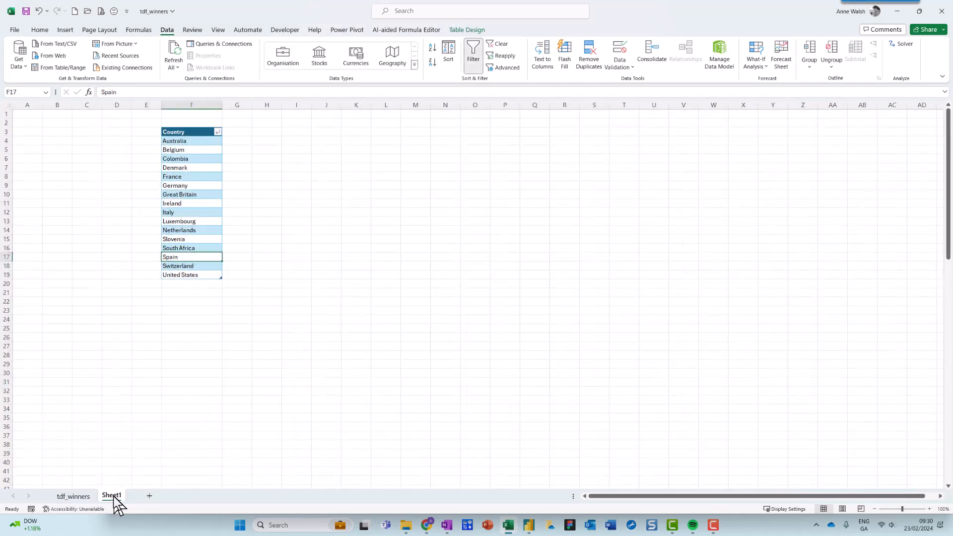
{"action": "type", "text": "Lists"}
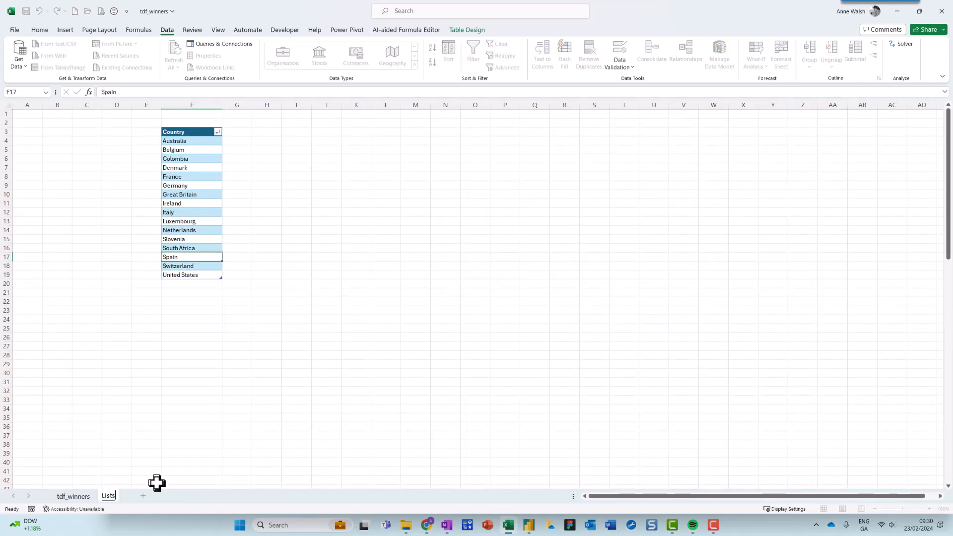
{"action": "key", "text": "Return"}
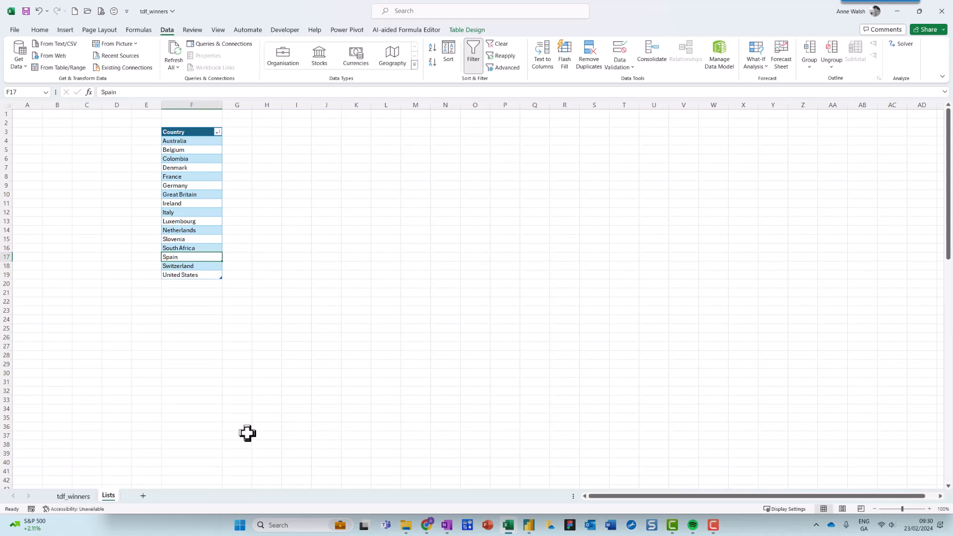
- Review the Move or Copy options for the Lists sheet, including the destination workbooks and the copy option, without applying them
{"action": "right_click", "coordinate": [111, 498]}
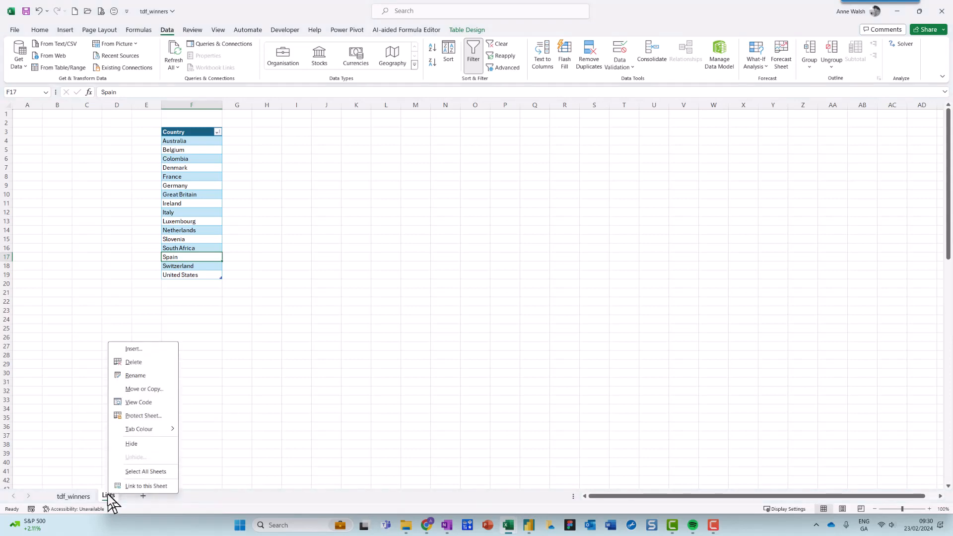
{"action": "left_click", "coordinate": [144, 389]}
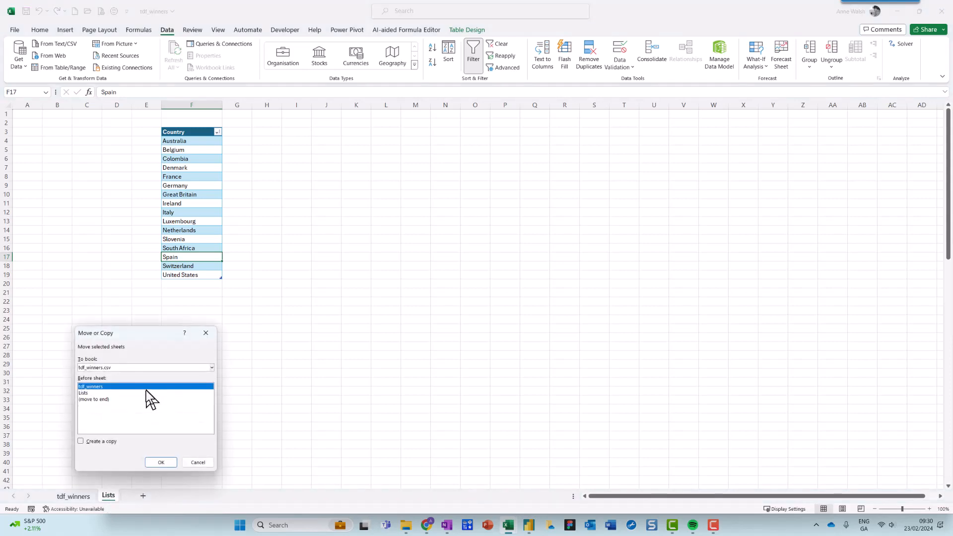
{"action": "left_click", "coordinate": [211, 368]}
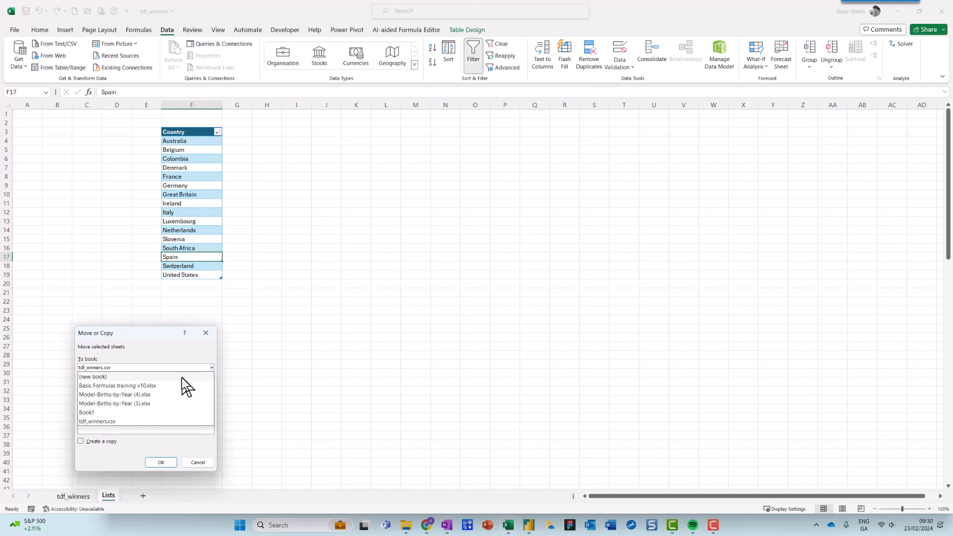
{"action": "left_click", "coordinate": [157, 336]}
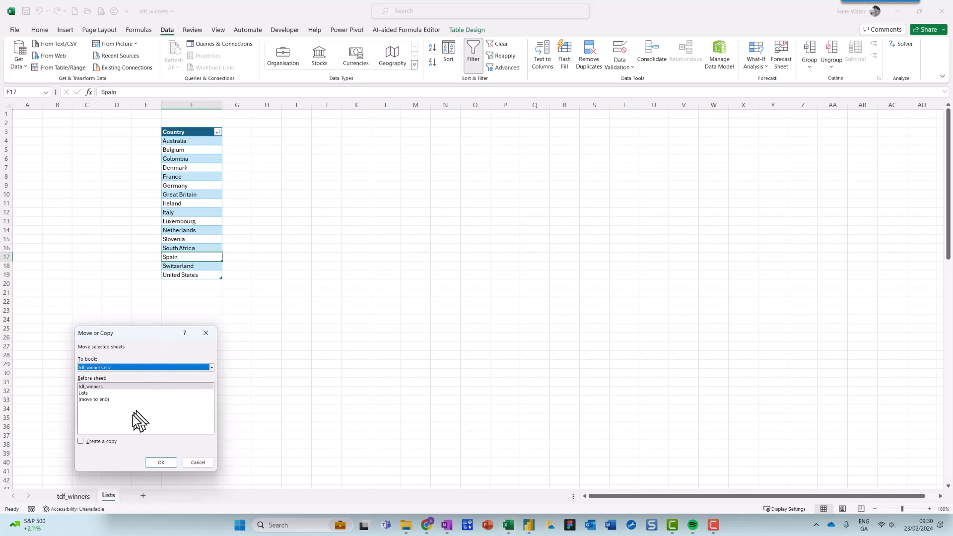
{"action": "left_click", "coordinate": [95, 443]}
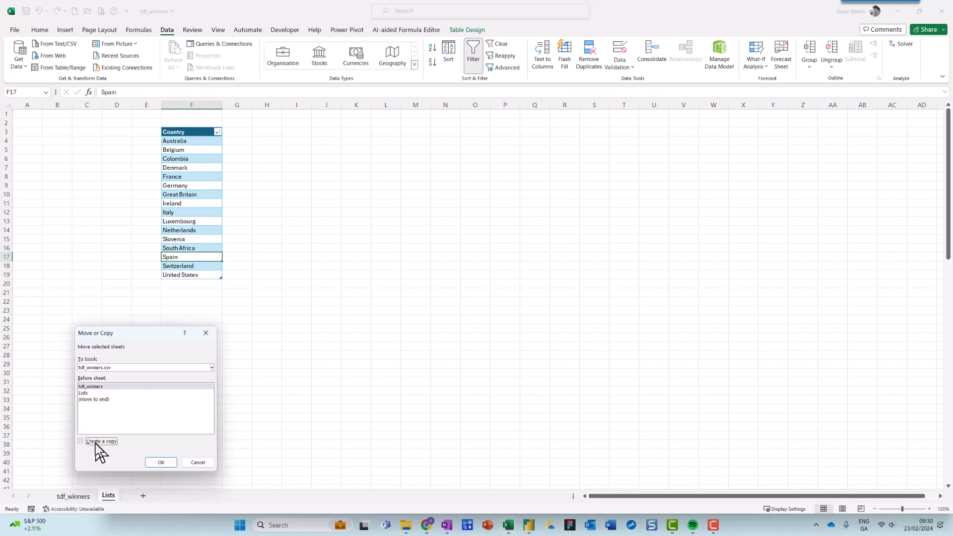
{"action": "left_click", "coordinate": [198, 462]}
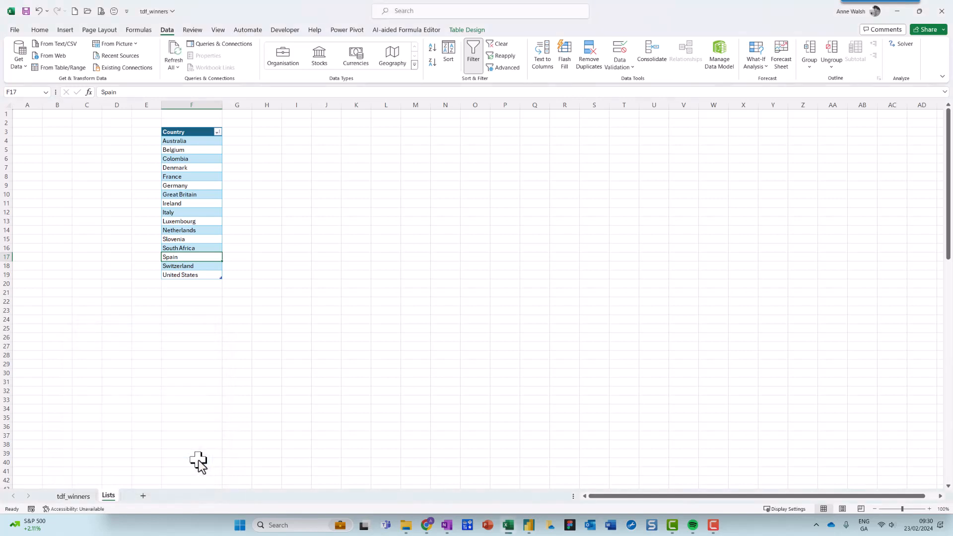
- Return to the tdf_winners sheet and select cell D96
{"action": "left_click", "coordinate": [86, 497]}
{"action": "left_click", "coordinate": [181, 304]}
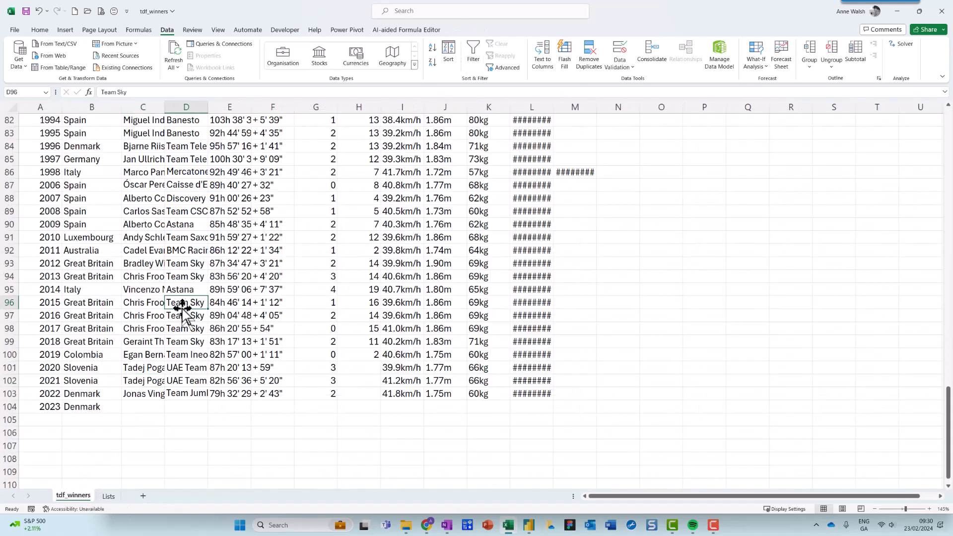